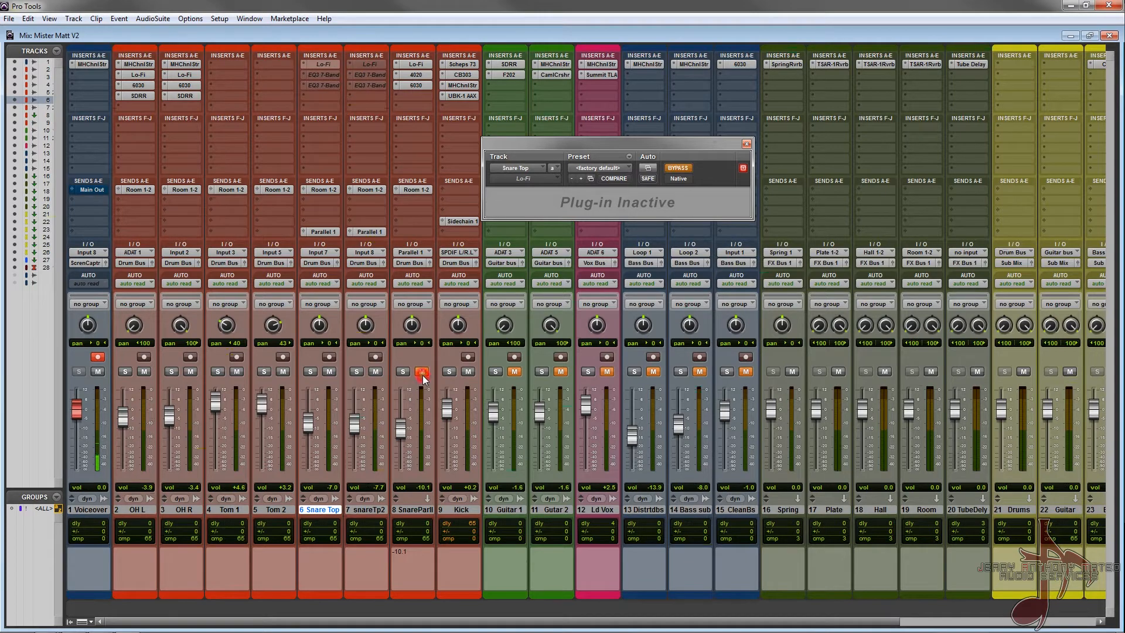
Reactivate the Lo-Fi and first EQ3 7-Band inserts on both snare top tracks and take them out of bypass.
left_click(324, 64, "ctrl+super")
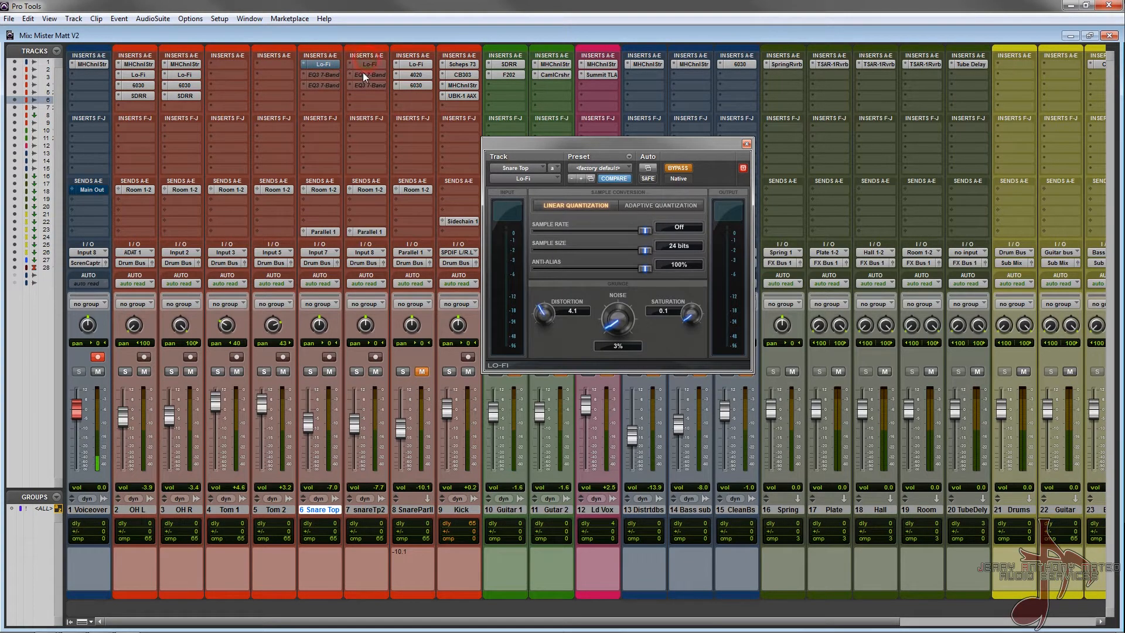
left_click(364, 75, "ctrl+super")
left_click(318, 74, "ctrl+super")
left_click(368, 74, "ctrl")
left_click(332, 63, "ctrl")
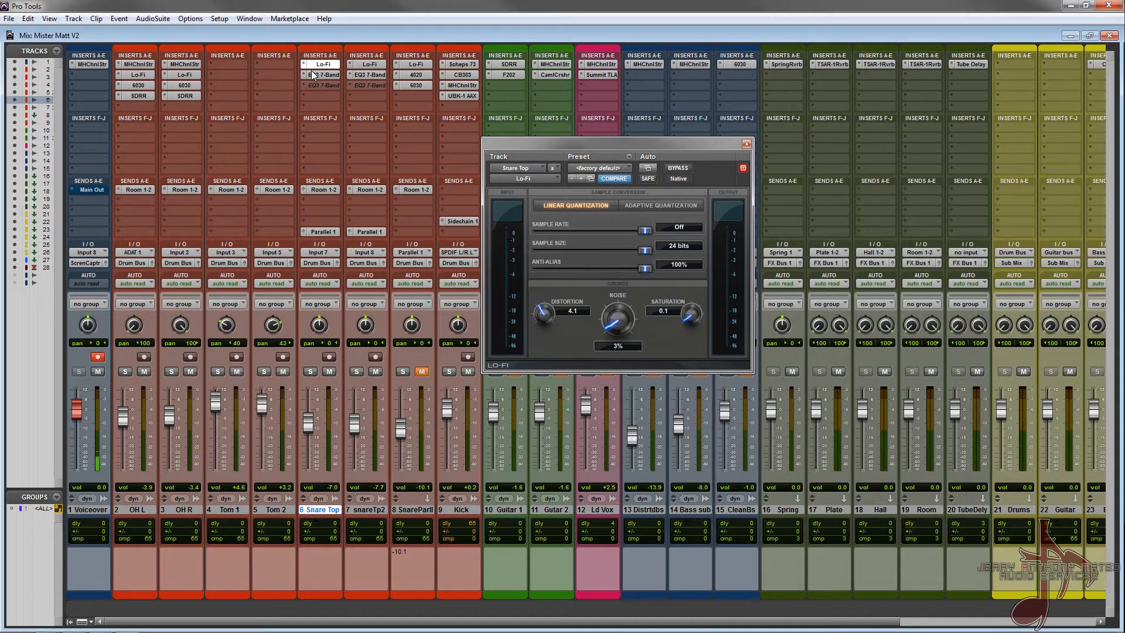
Examine the Lo-Fi and first EQ3 7-Band settings on the Snare Top and Snare Top 2 tracks.
left_click(324, 66)
left_click(366, 64)
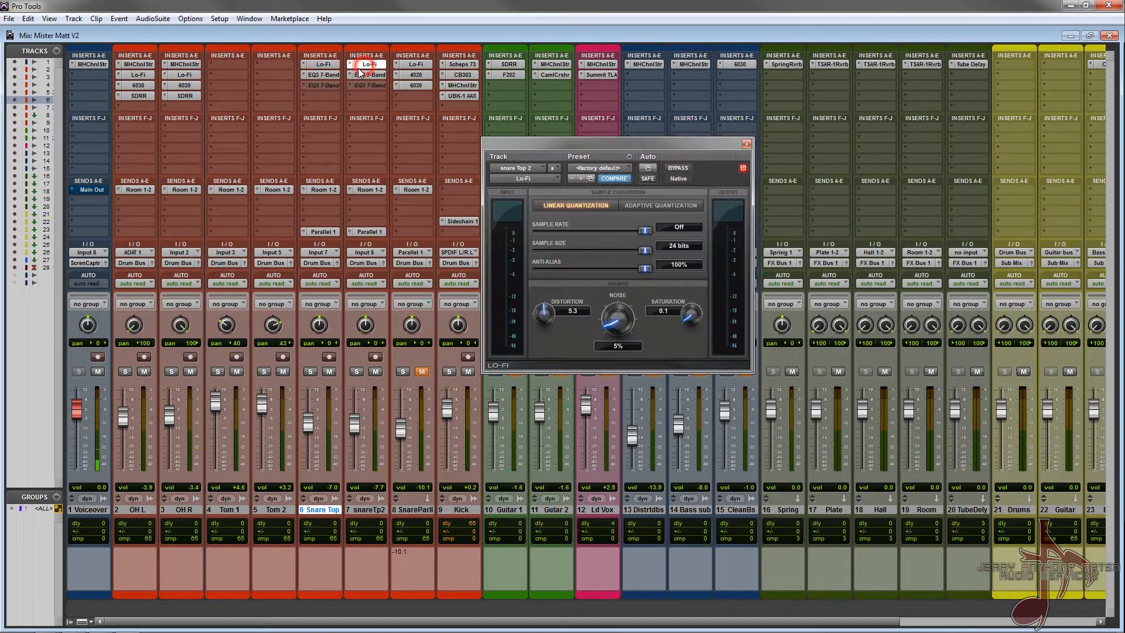
left_click(365, 75)
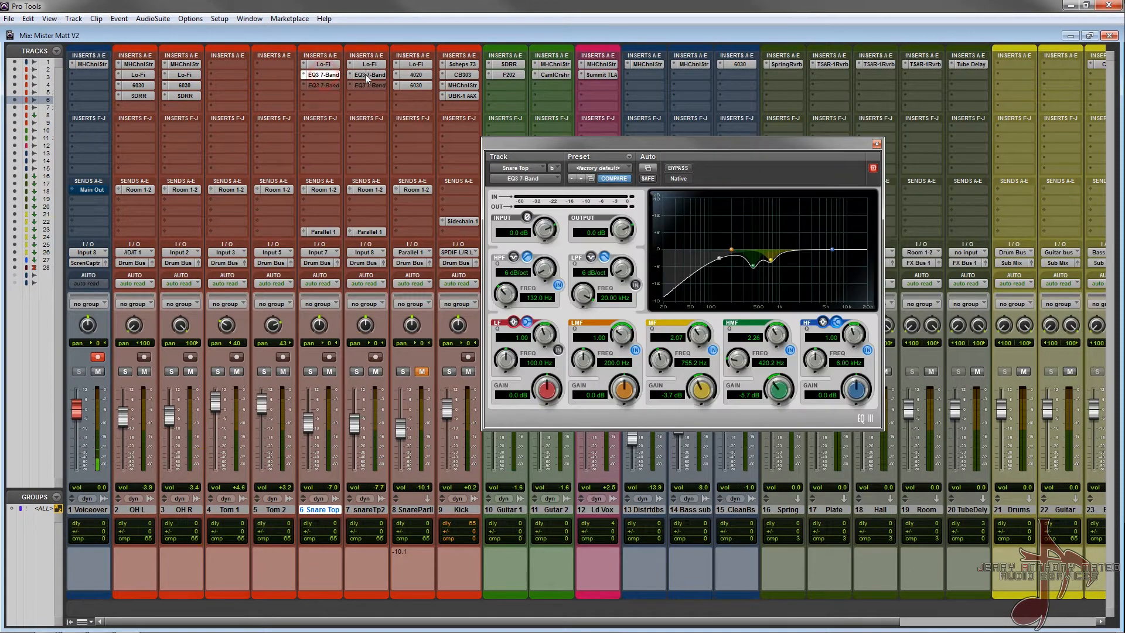
left_click(330, 76)
Bypass the Lo-Fi and first EQ3 7-Band inserts on both snare top tracks and make them inactive.
left_click(327, 65, "ctrl")
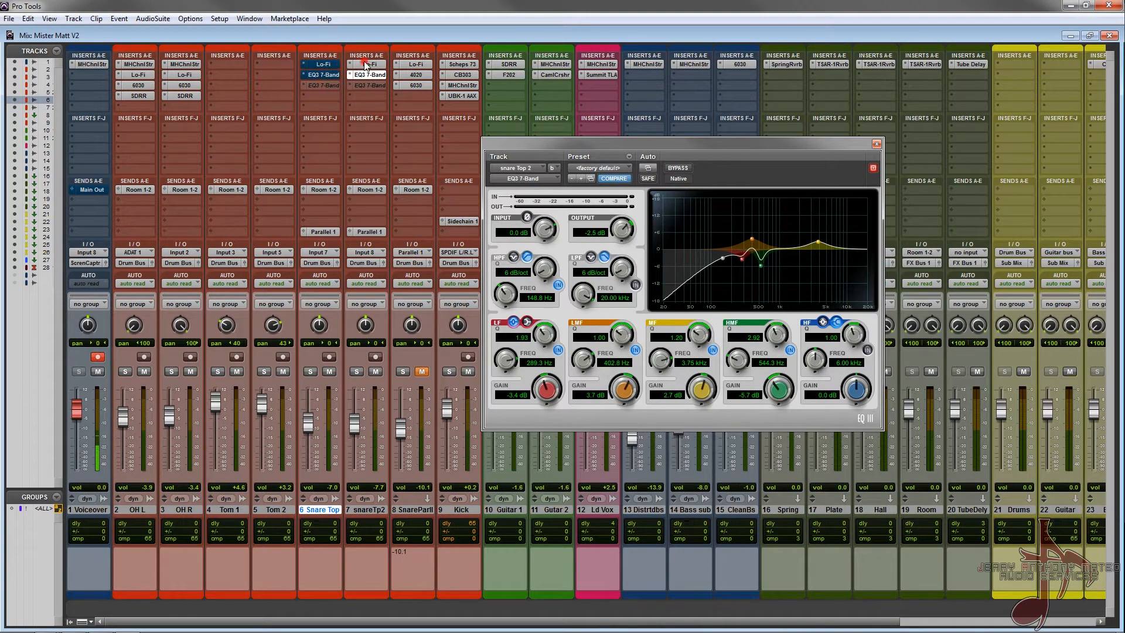
left_click(365, 64, "ctrl")
left_click(363, 77, "ctrl")
left_click(363, 77, "ctrl+super")
left_click(364, 64, "ctrl+super")
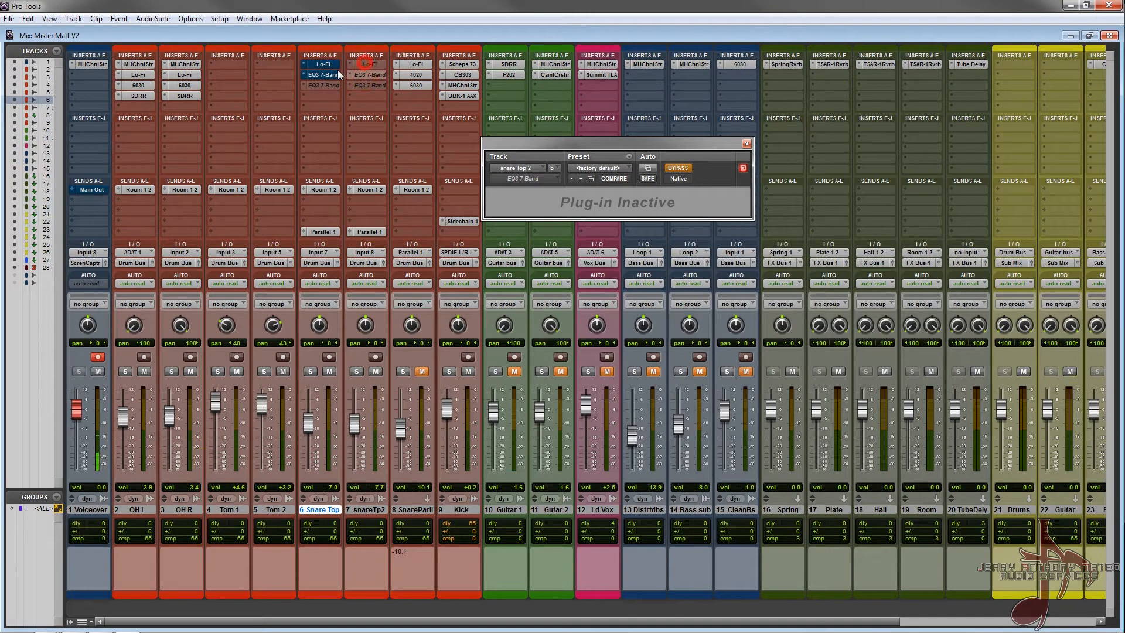
left_click(323, 65, "ctrl+super")
left_click(323, 75, "ctrl+super")
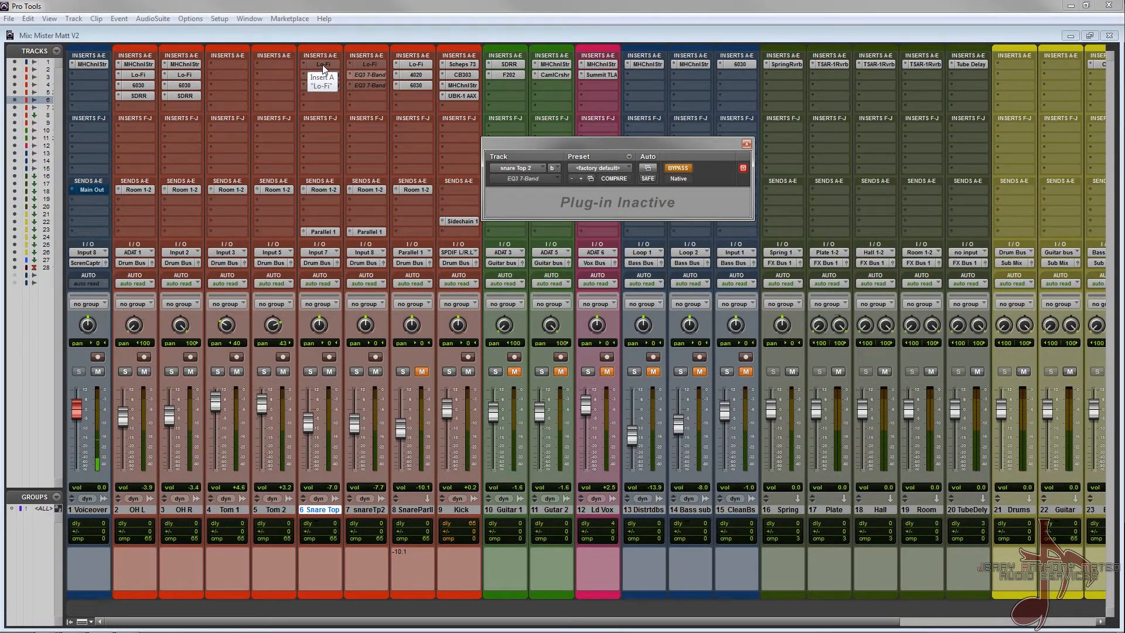
Show the Parallel 1 send windows of both snare top tracks and place them apart so both are readable.
left_click(323, 64)
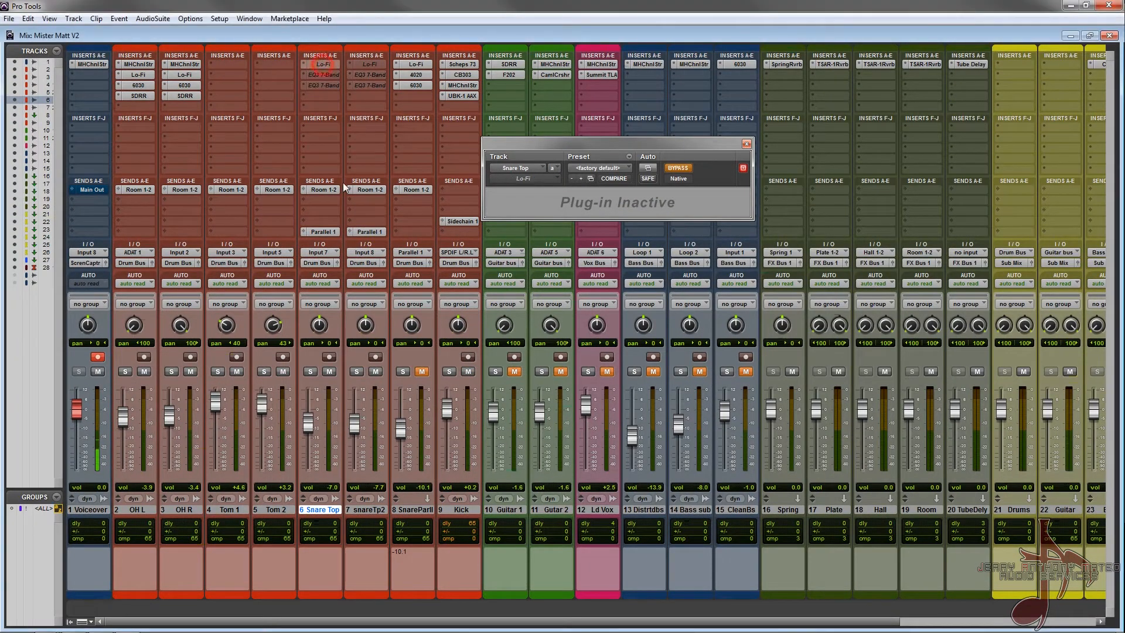
left_click(319, 231)
left_click(364, 231)
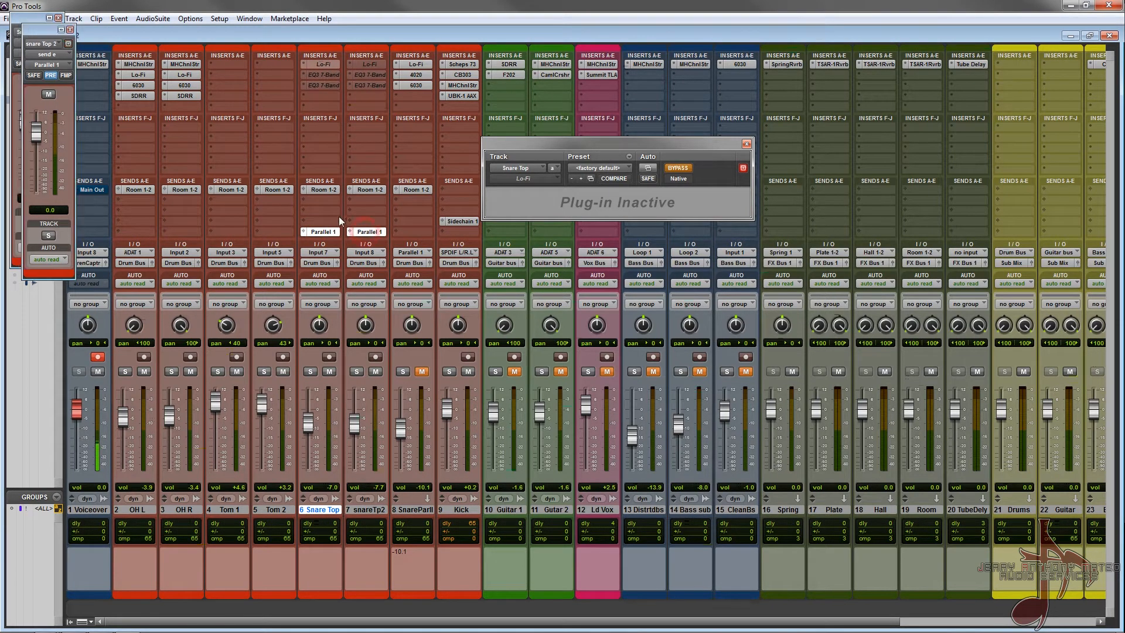
left_click_drag(44, 29, 181, 24)
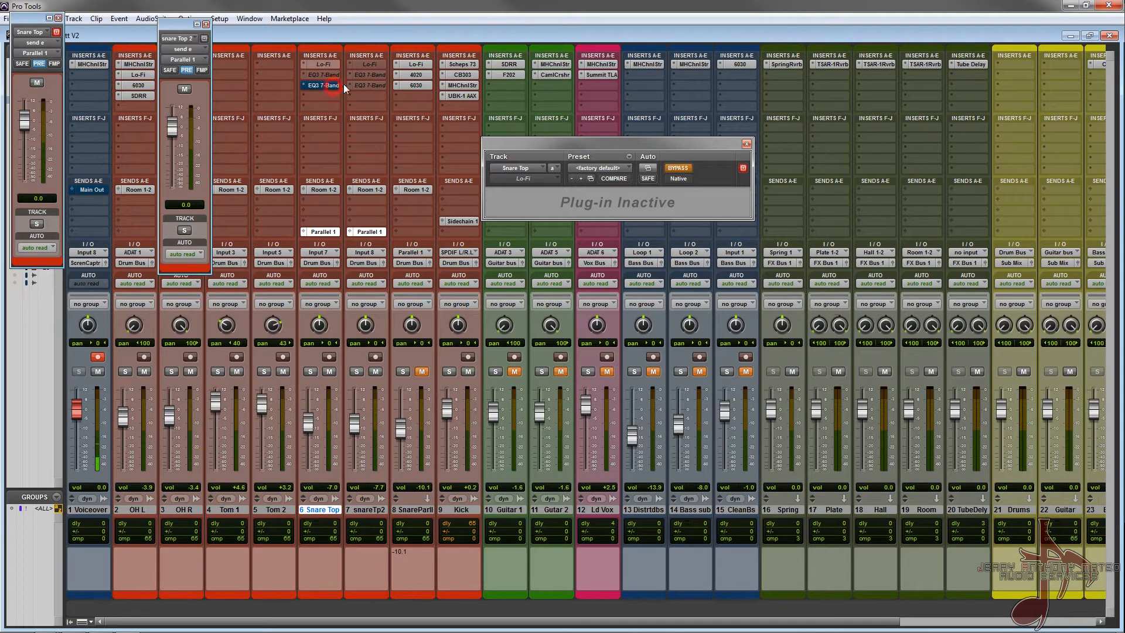
Activate both EQ3 7-Band inserts on Snare Top and Snare Top 2 and take them out of bypass.
left_click(367, 86, "ctrl+super")
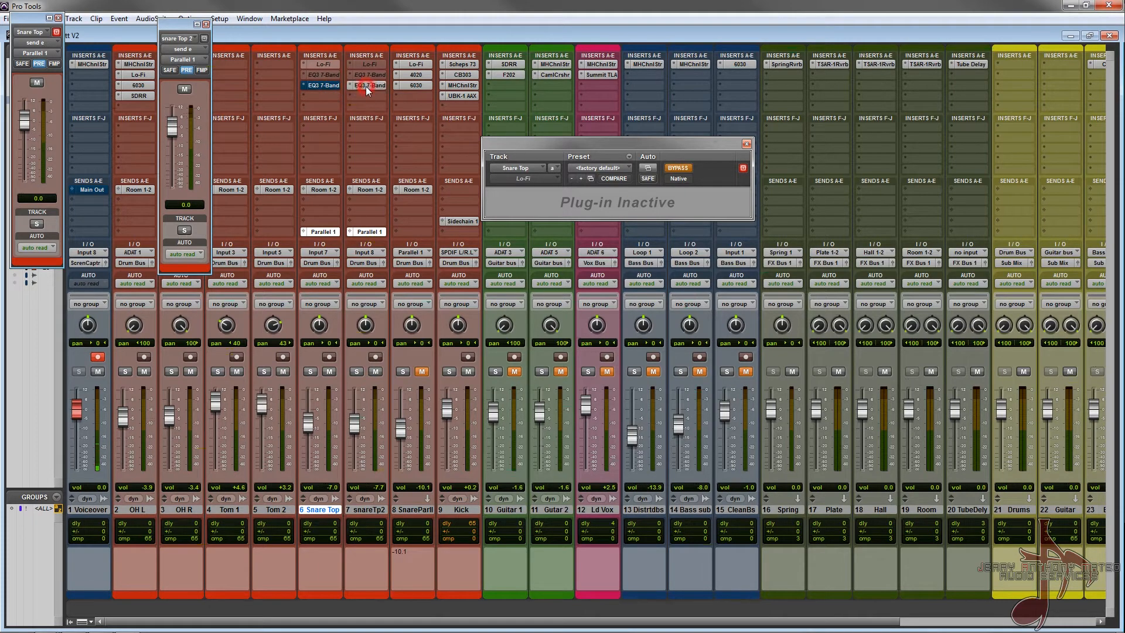
left_click(326, 87, "ctrl")
left_click(328, 75, "ctrl+super")
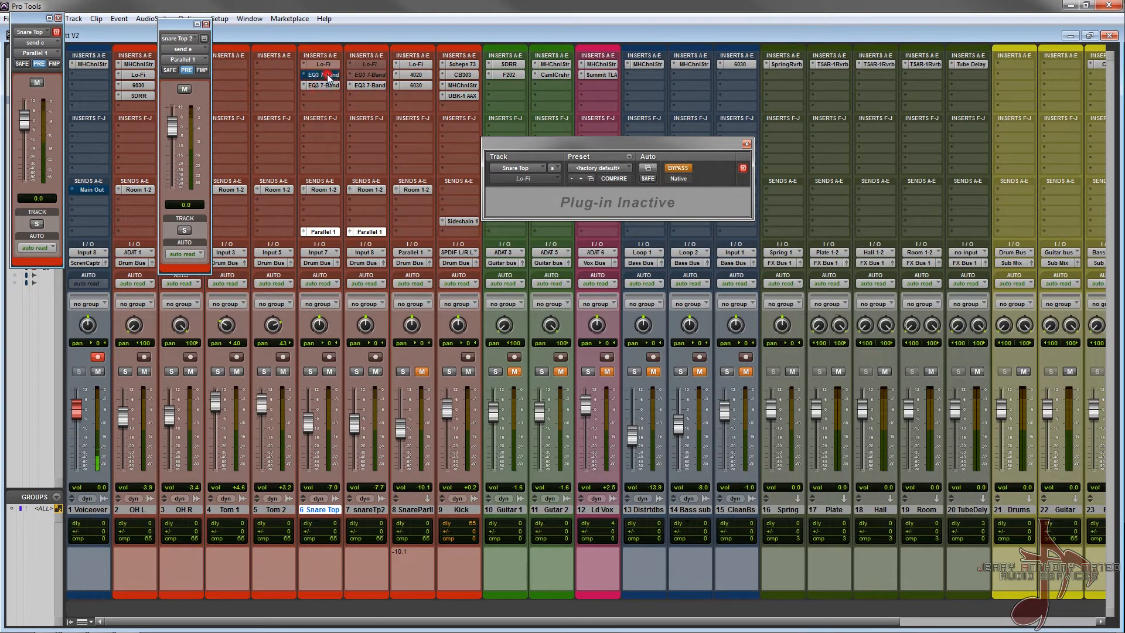
left_click(361, 77, "ctrl+super")
Compare the two EQ3 7-Band curves of Snare Top in separate windows, and deactivate the EQ on insert B.
left_click(327, 75)
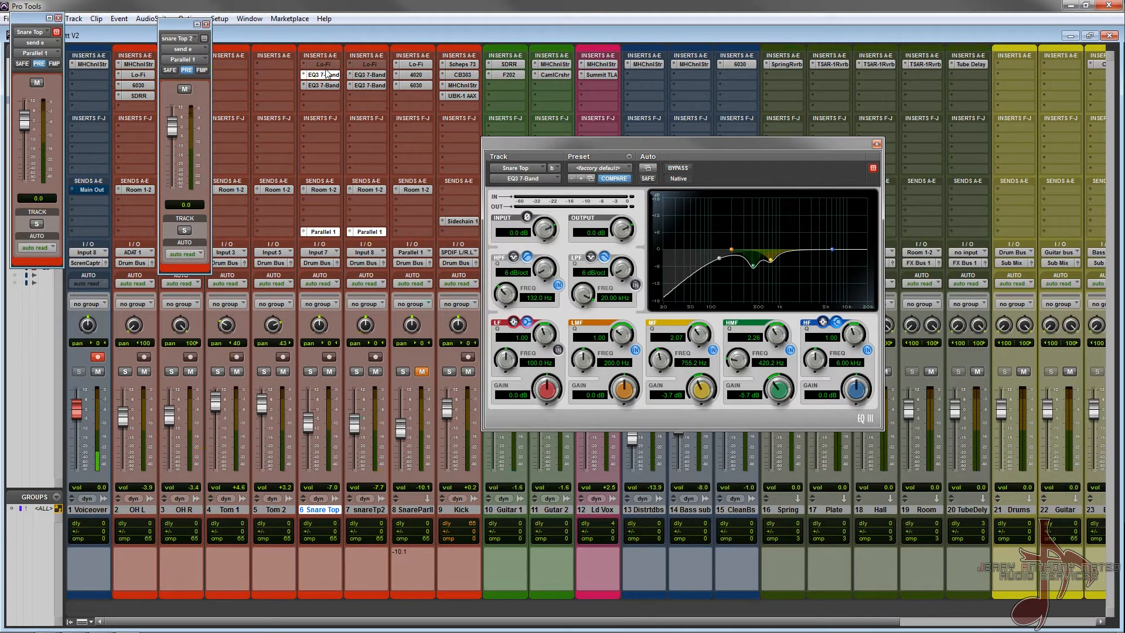
left_click(321, 86)
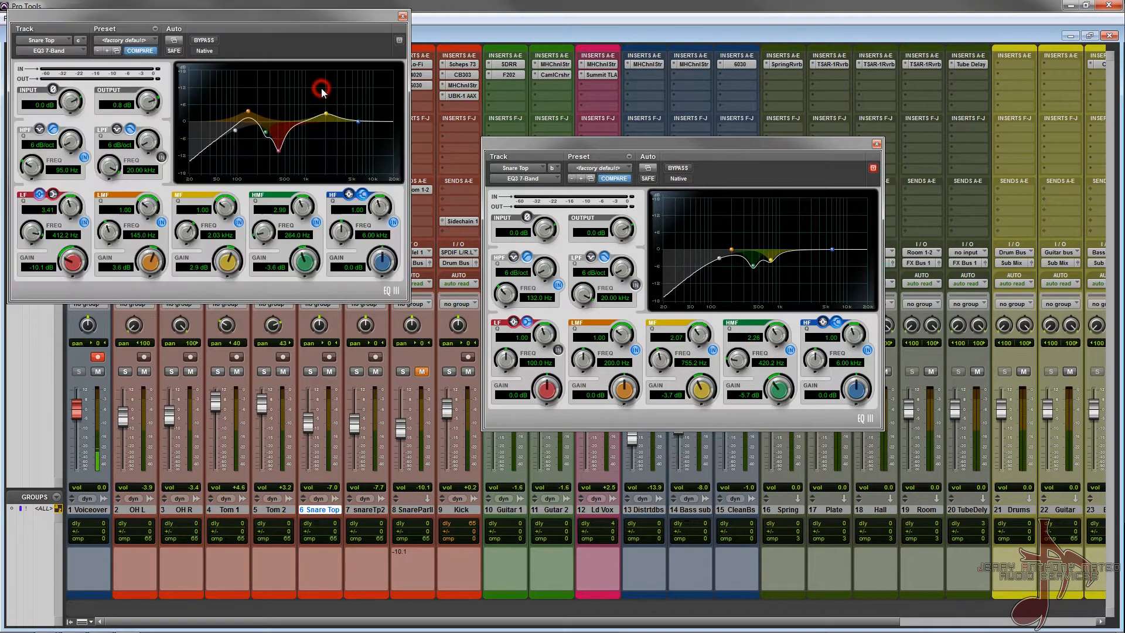
left_click_drag(294, 16, 380, 227)
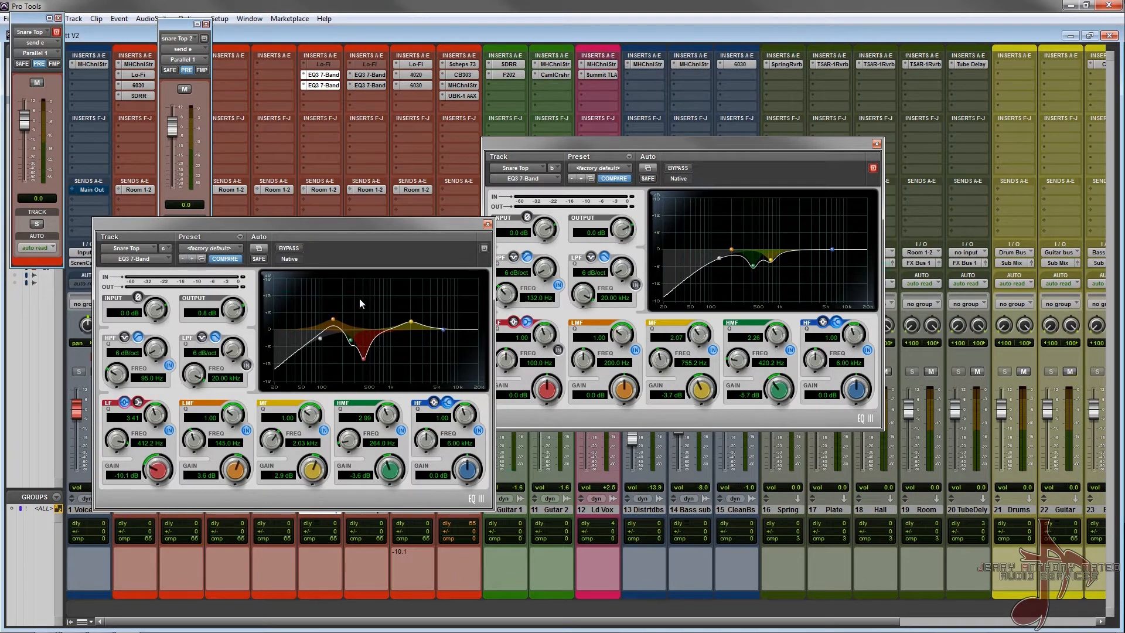
left_click(328, 77, "ctrl+super")
View Snare Top 2's insert B EQ beside Snare Top's insert C EQ, close the latter and deactivate Snare Top 2's insert B.
left_click(370, 75)
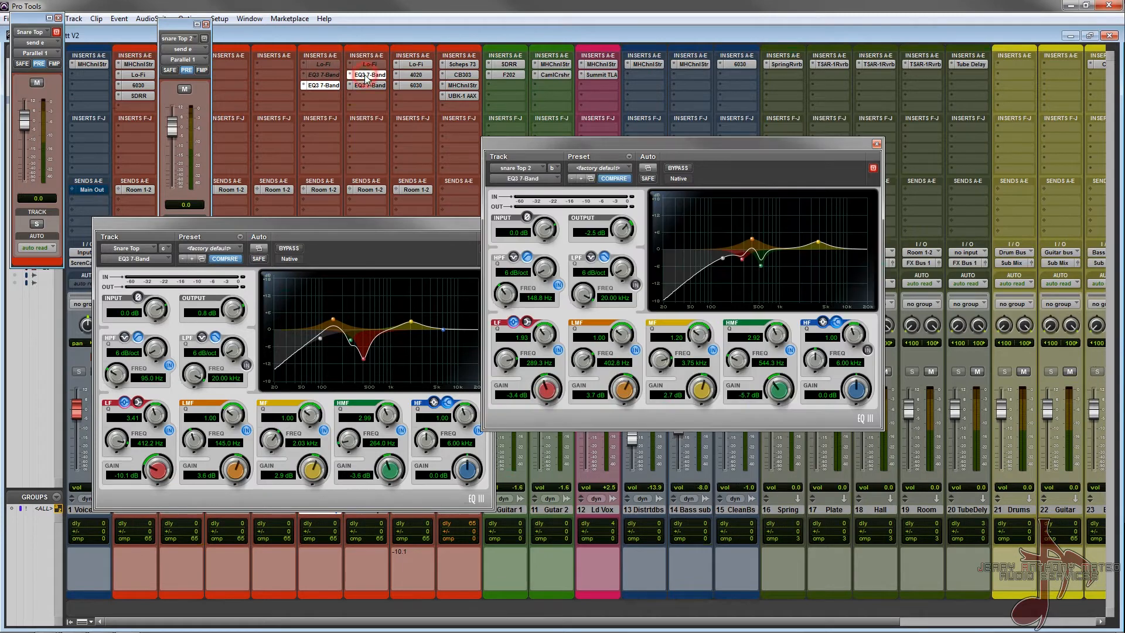
left_click_drag(458, 228, 402, 249)
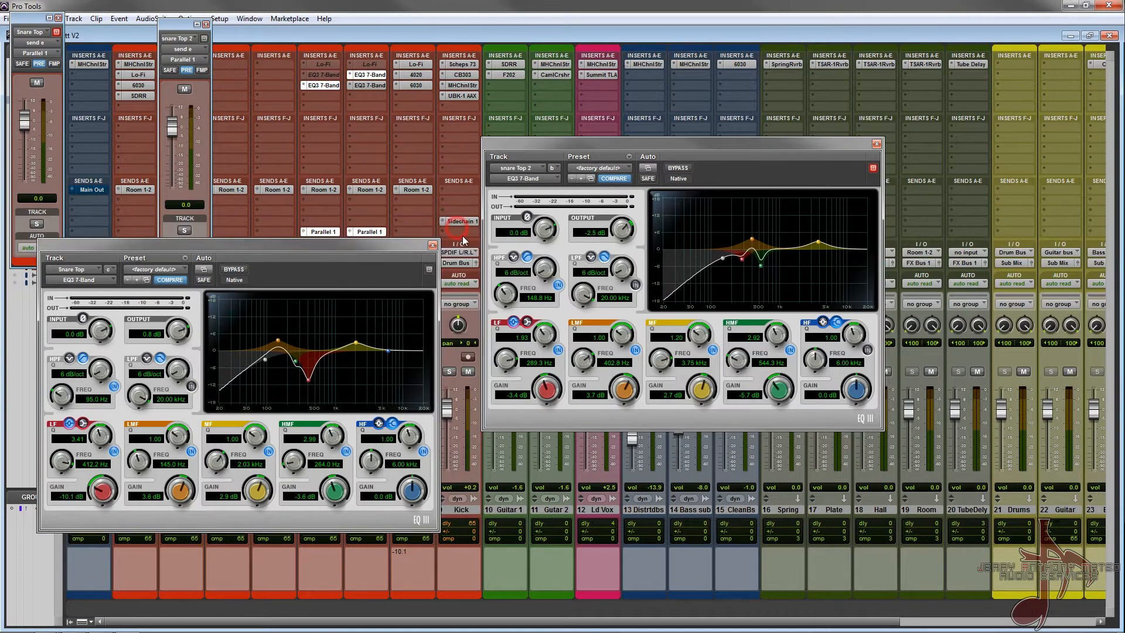
left_click(433, 247)
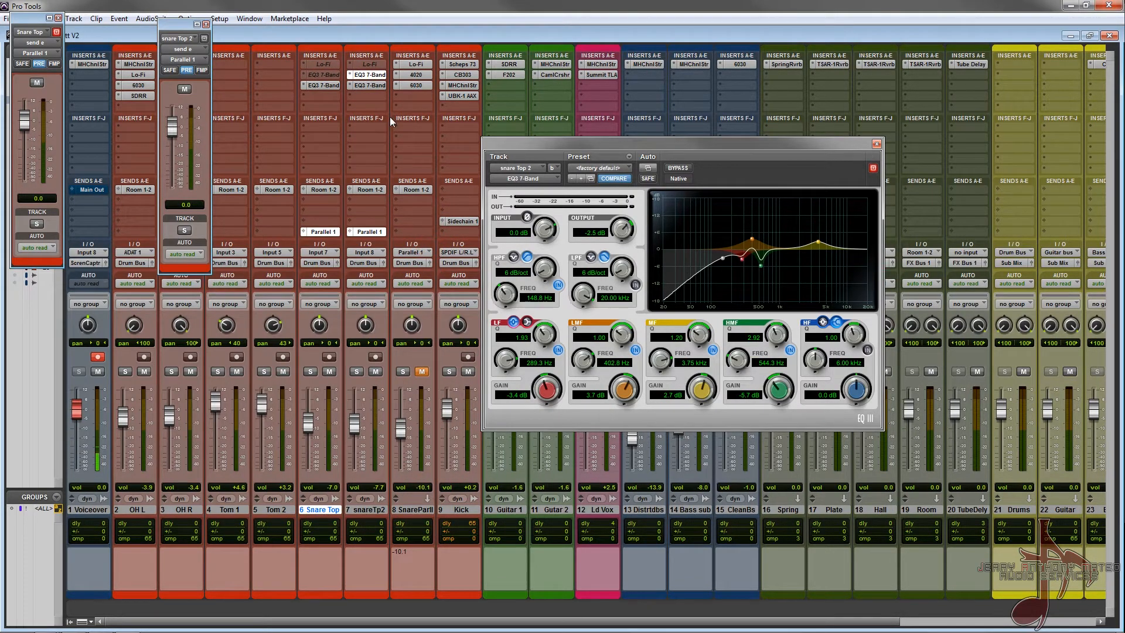
left_click(378, 76, "ctrl+super")
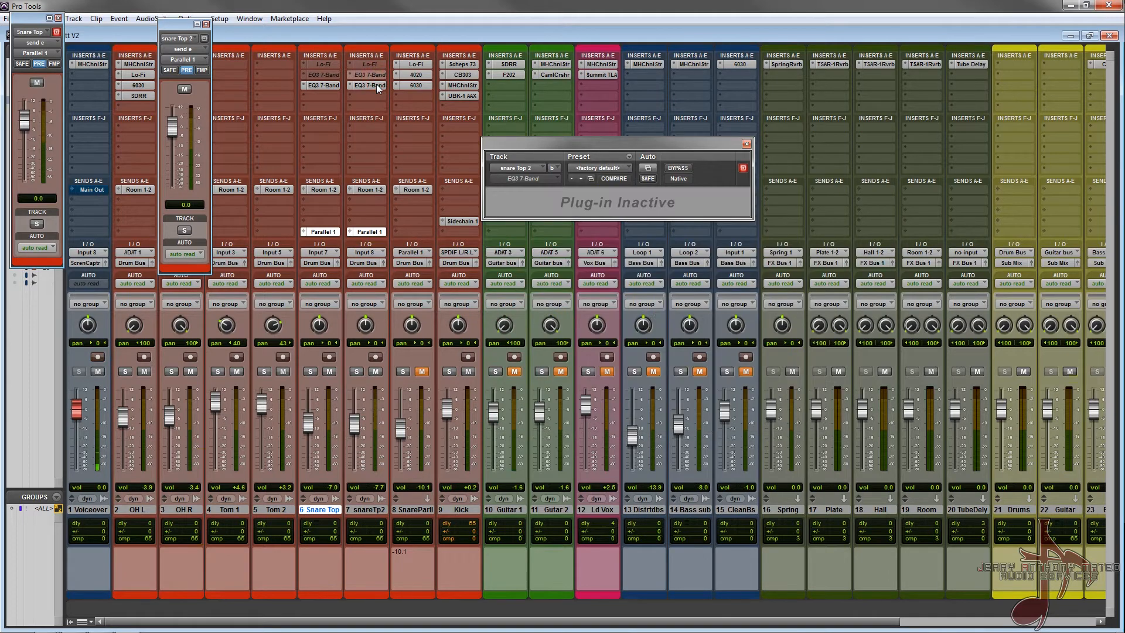
Compare Snare Top 2's insert B and insert C EQ3 7-Band curves side by side and close both windows.
left_click(377, 86)
left_click(370, 74)
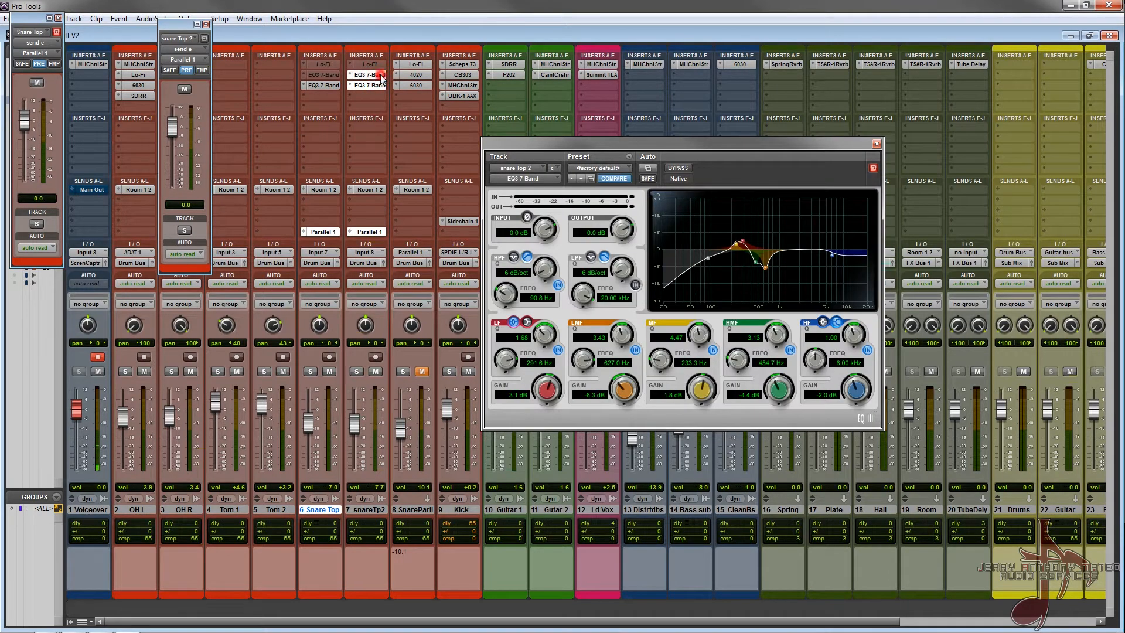
left_click(245, 19)
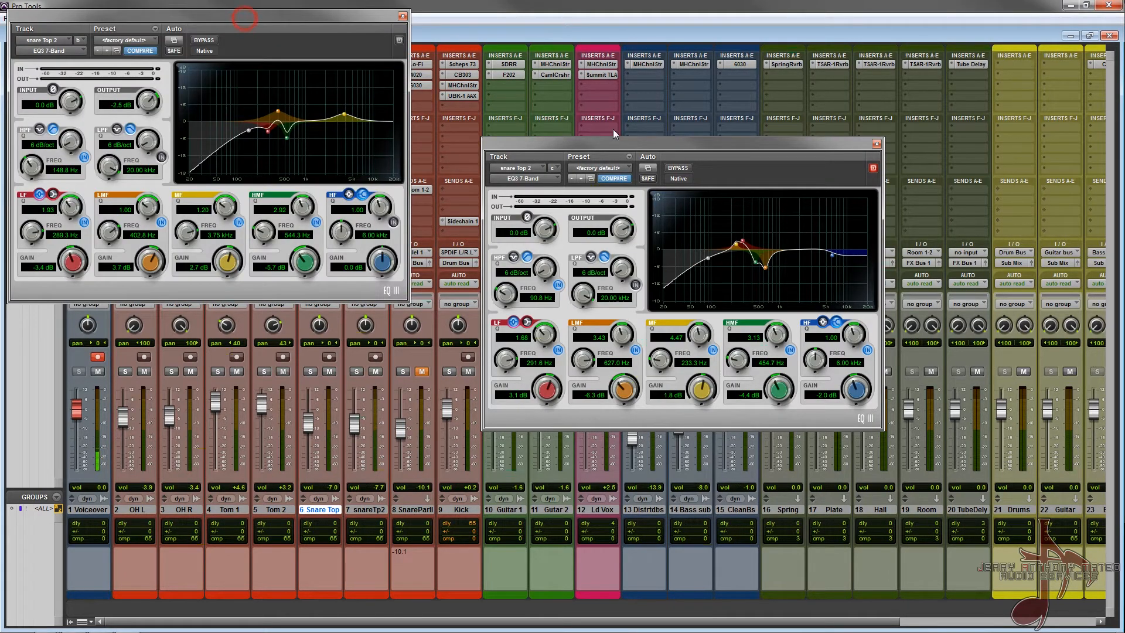
left_click_drag(645, 145, 628, 64)
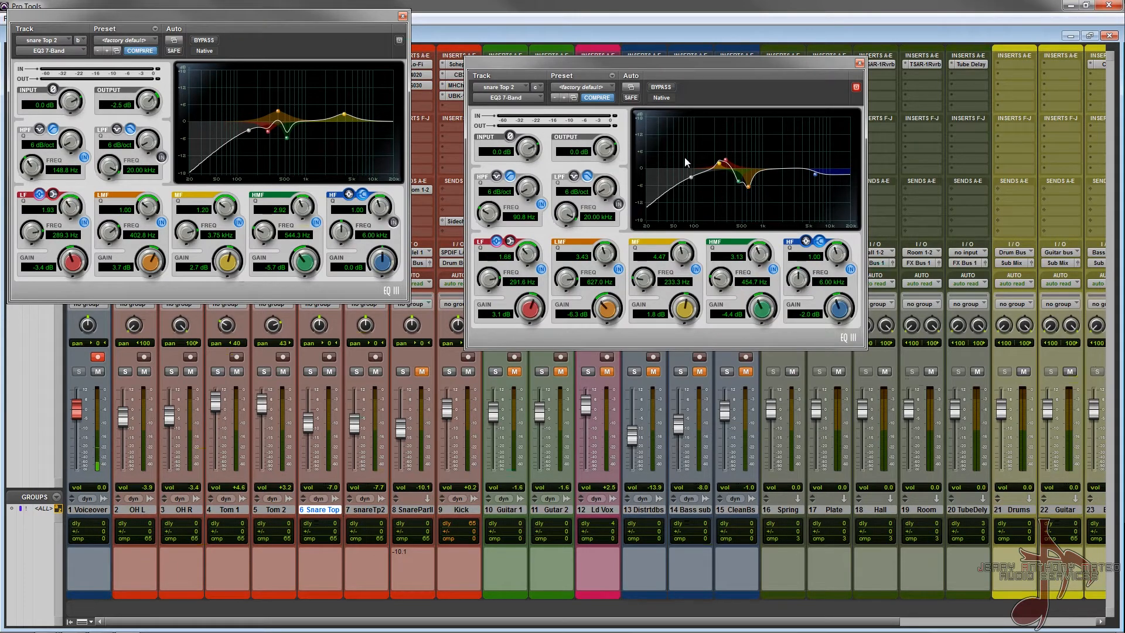
left_click(403, 16)
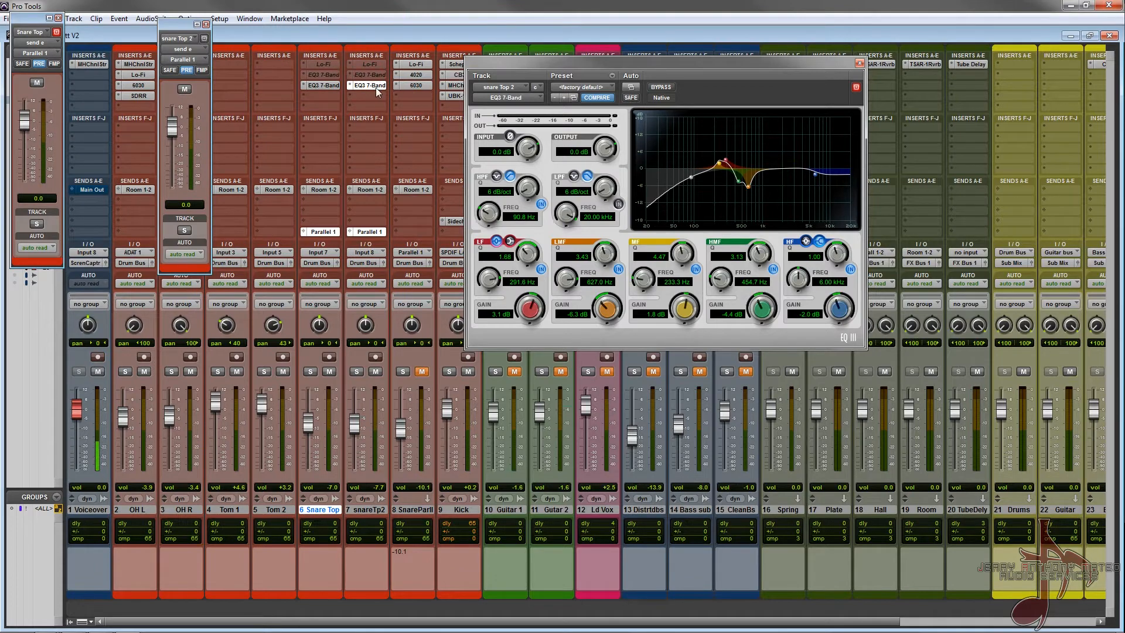
left_click(373, 85)
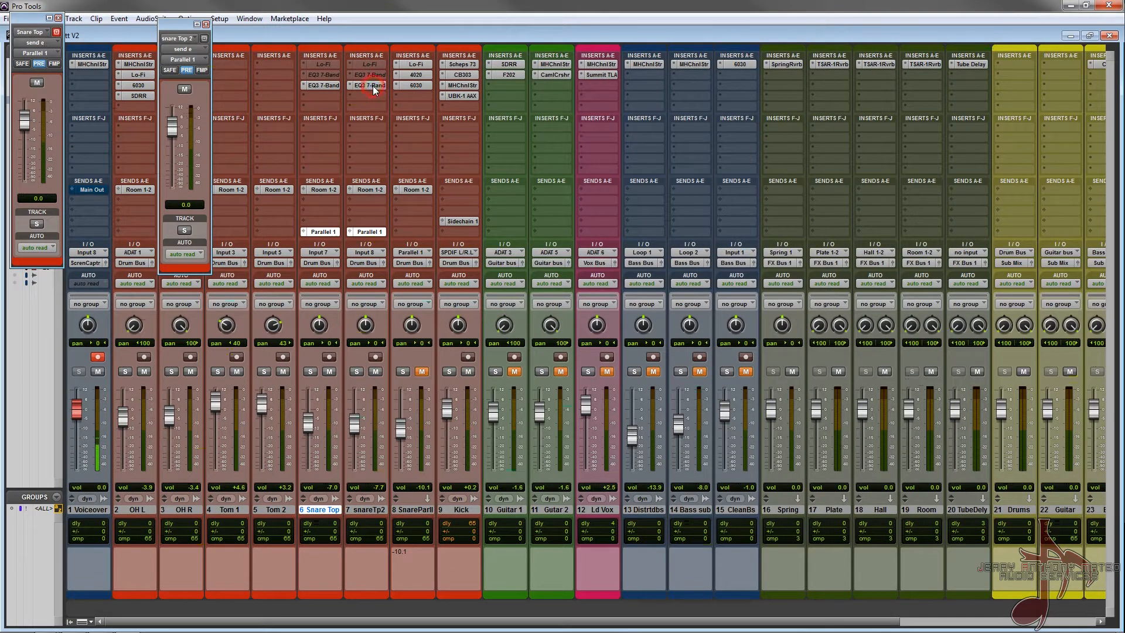
Solo both snare top tracks briefly and clear their solos again.
left_click(310, 372)
left_click(357, 371)
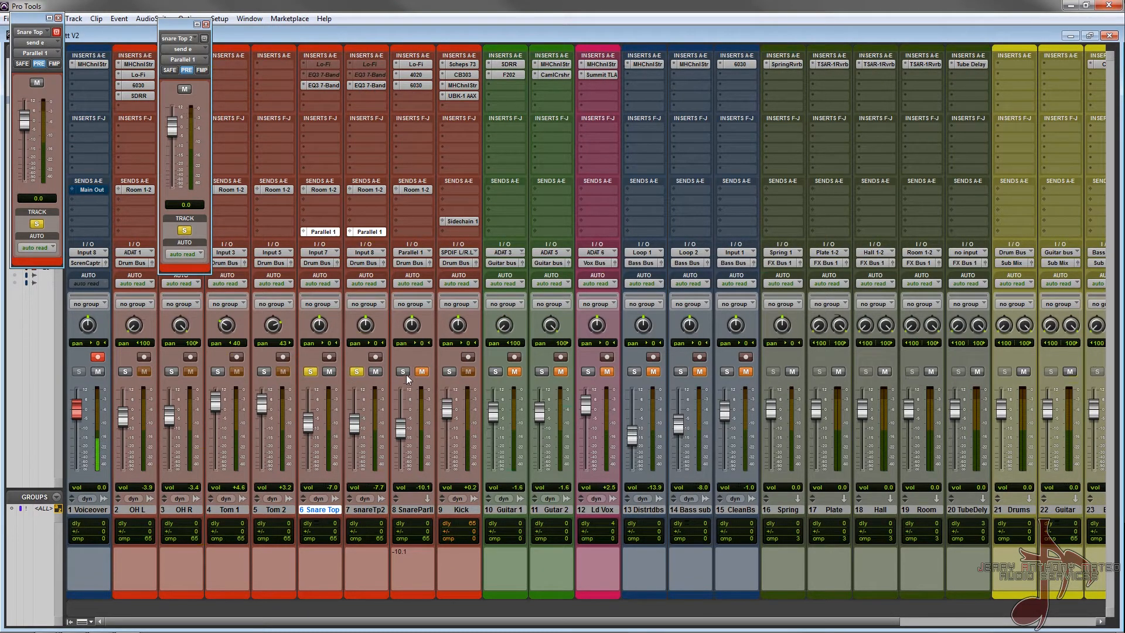
left_click(356, 371)
left_click(308, 371)
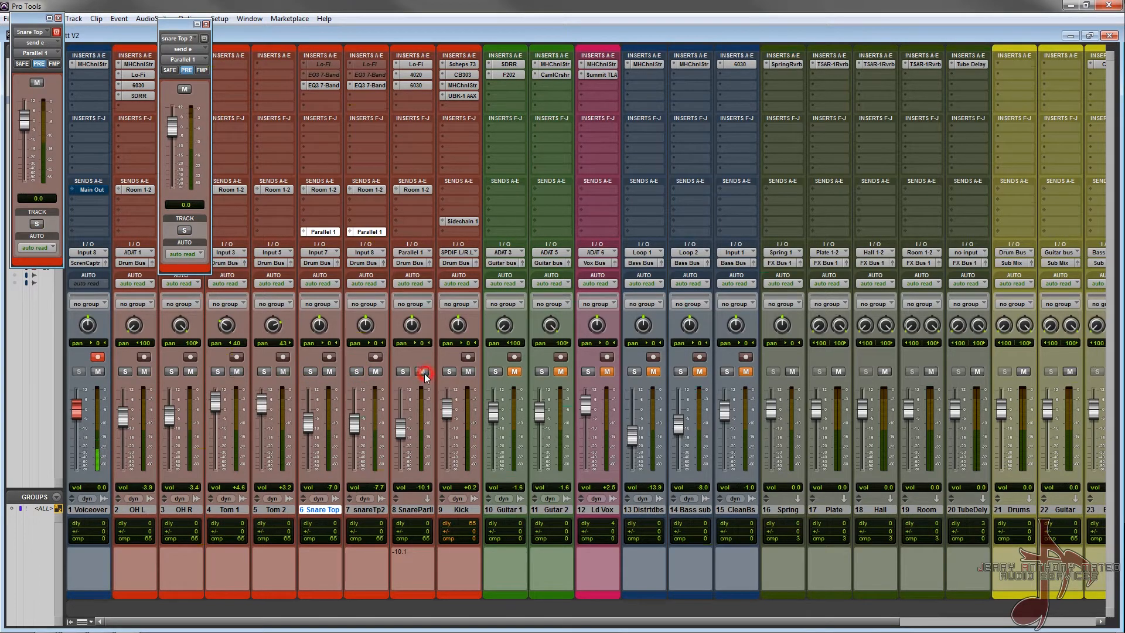
Unmute and solo the Snare Parallel track, open its Lo-Fi, and bypass its Lo-Fi, 4030 and 6030 inserts.
left_click(404, 372)
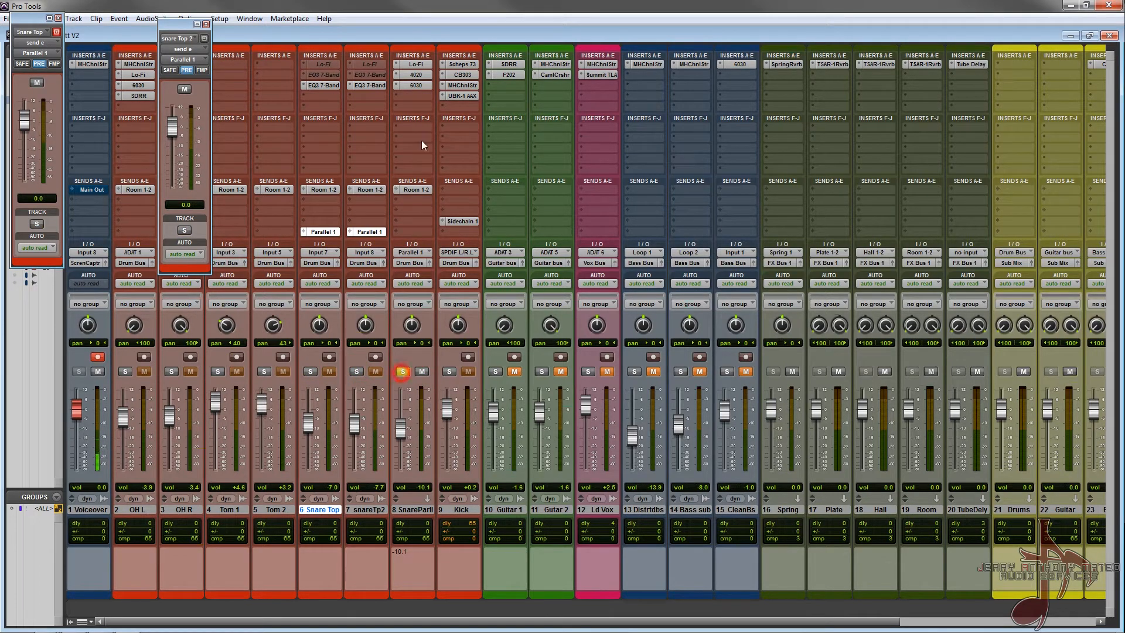
left_click(415, 64)
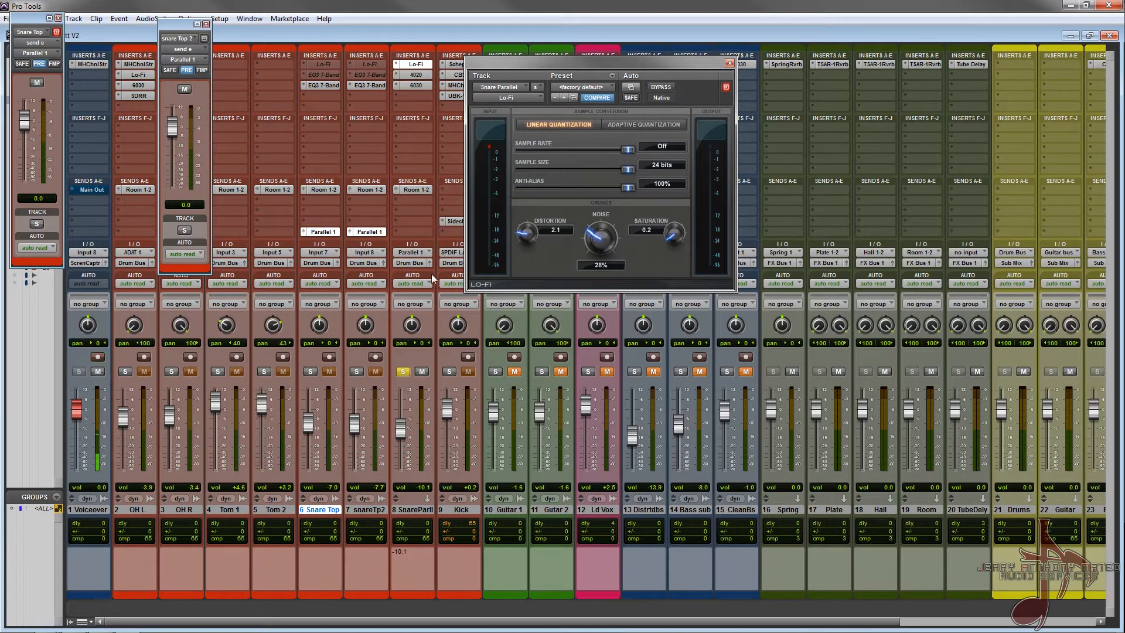
left_click(417, 85, "ctrl")
left_click(417, 75, "ctrl")
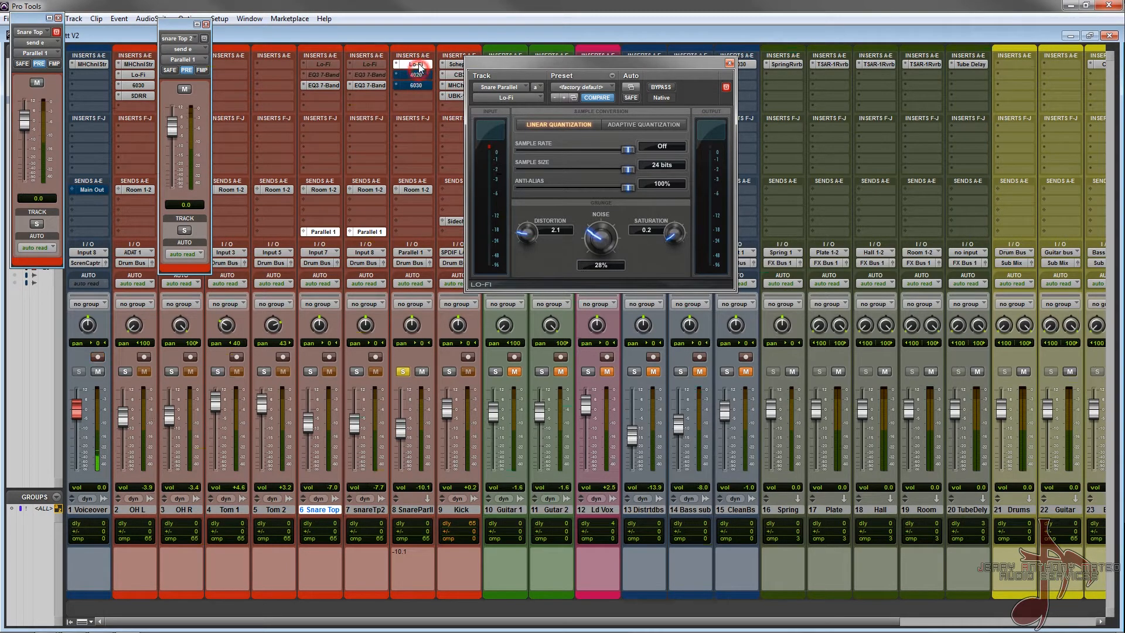
left_click(419, 65, "ctrl")
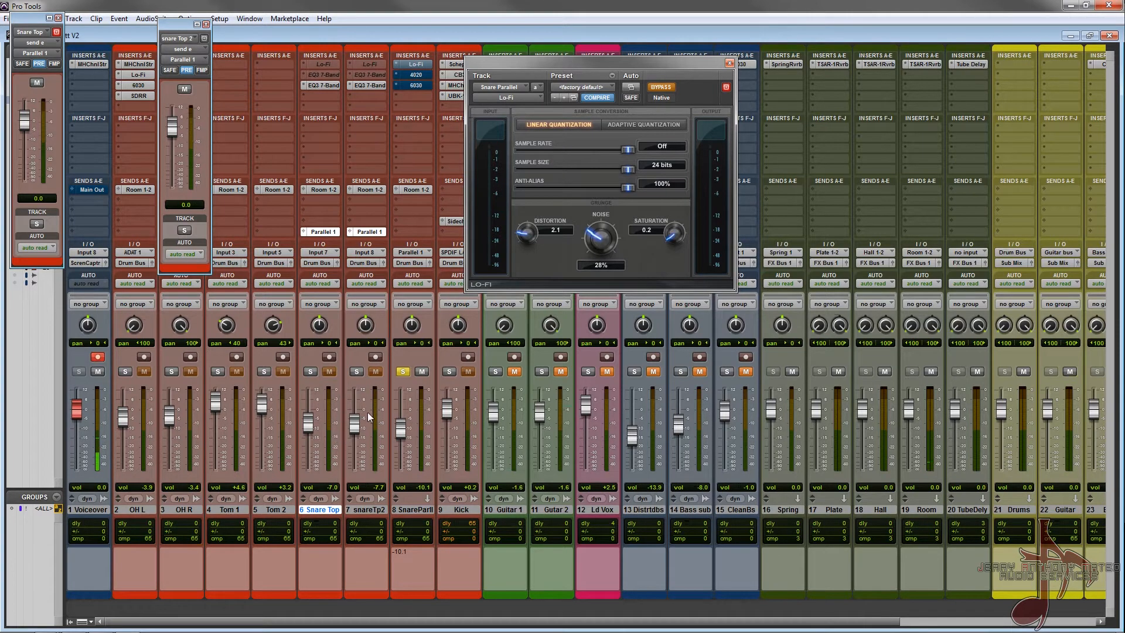
Toggle the Lo-Fi bypass on the Snare Parallel track during playback to compare the sound, leaving Lo-Fi enabled.
left_click(417, 68, "ctrl")
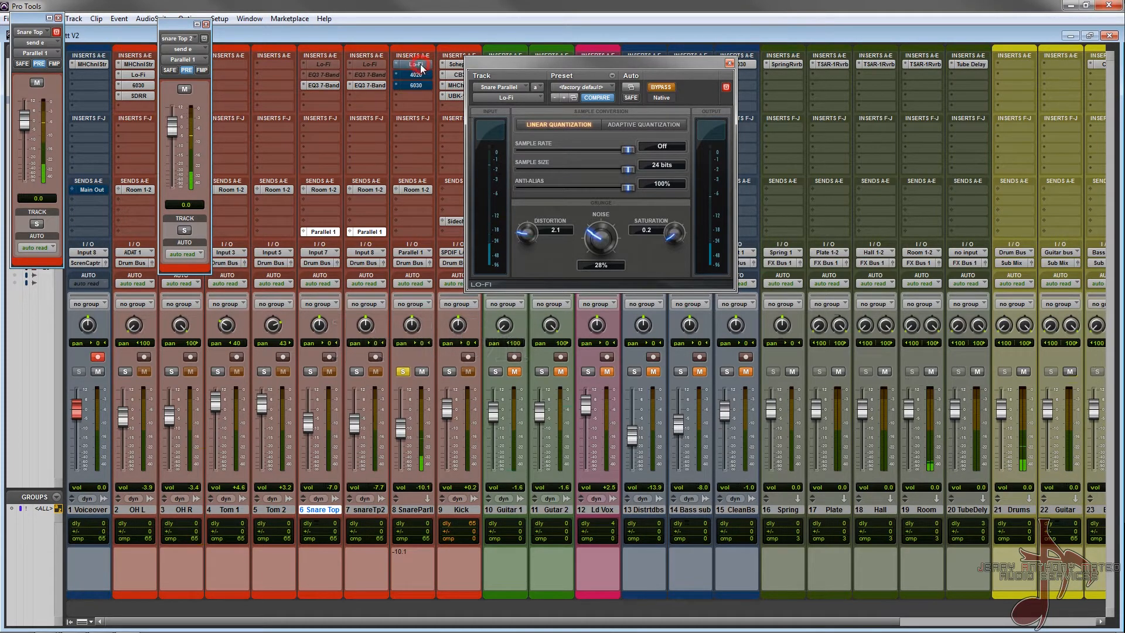
left_click(421, 67, "ctrl")
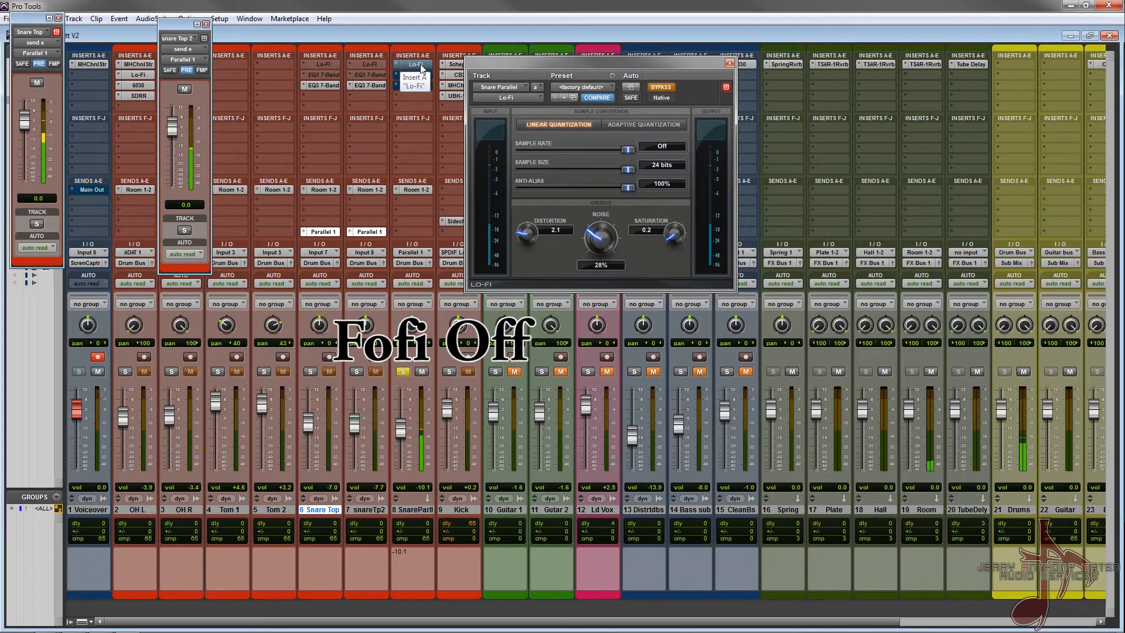
left_click(421, 67, "ctrl")
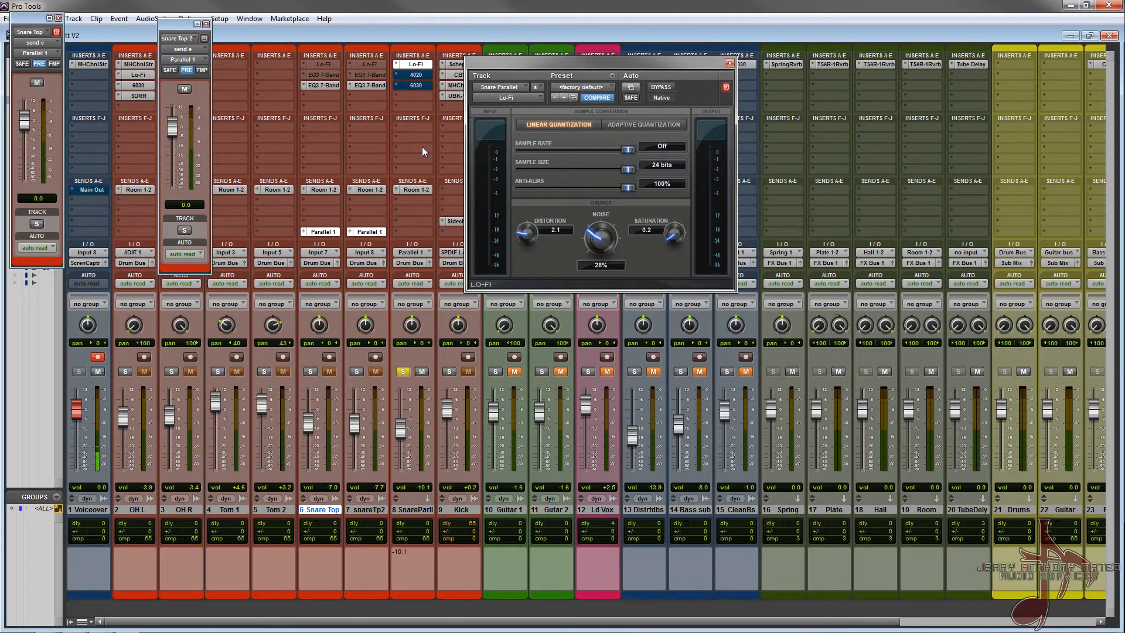
Examine the bypassed 4030 and 6030 compressor settings on the Snare Parallel track and close the plug-in window.
left_click(415, 74)
left_click(414, 86)
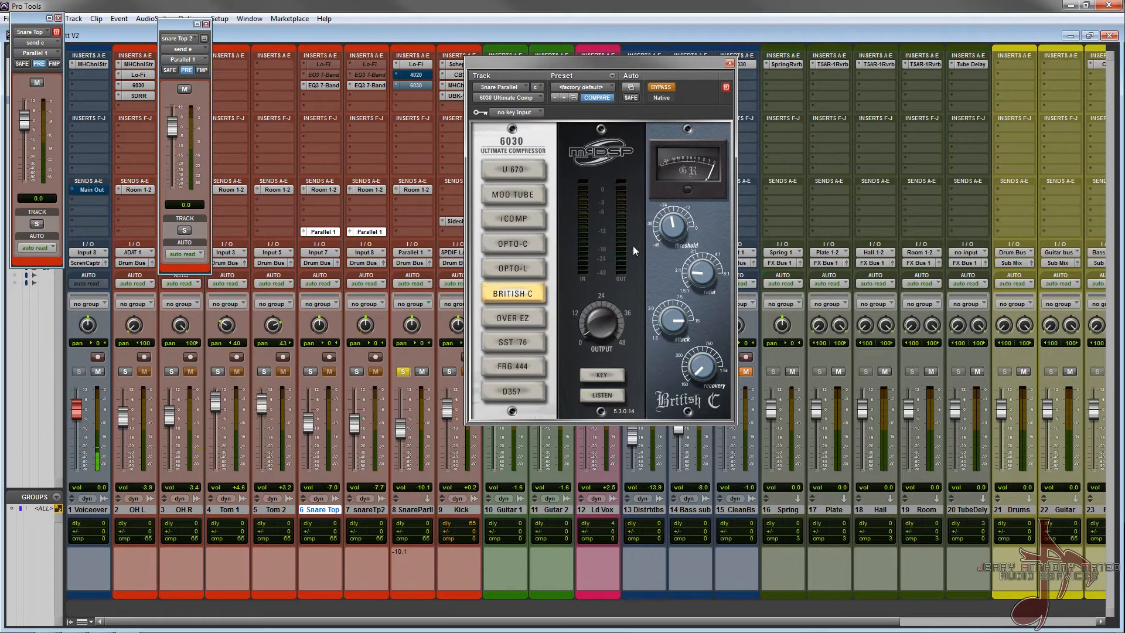
left_click(423, 88)
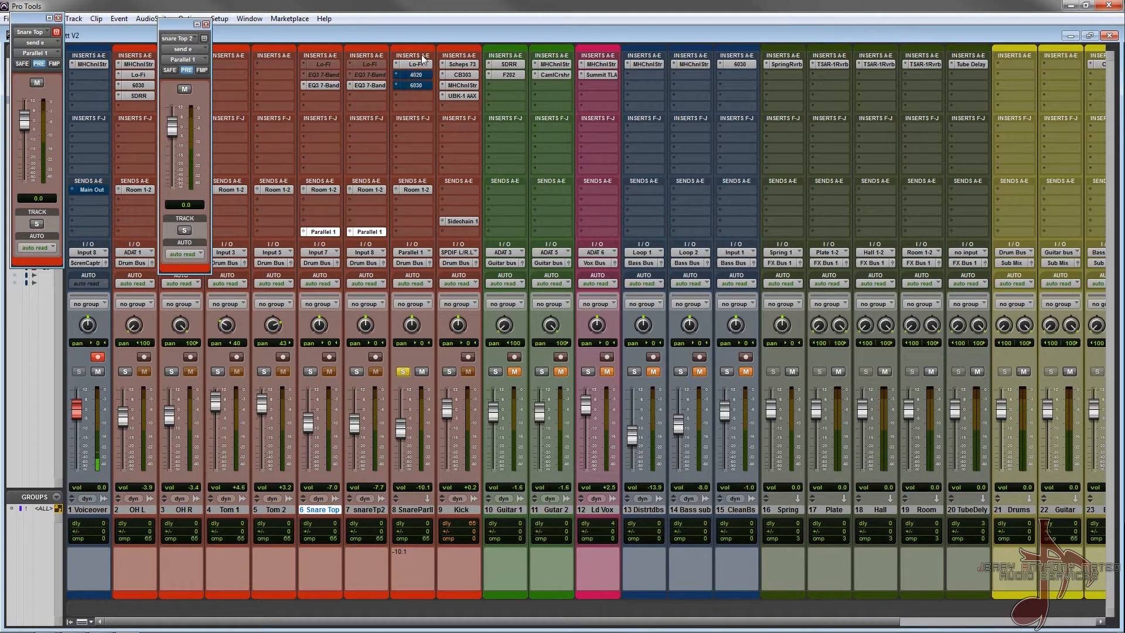
Compare the Snare Parallel track's Lo-Fi bypassed and enabled, and take its 4020 EQ and 6030 compressor out of bypass.
left_click(420, 65)
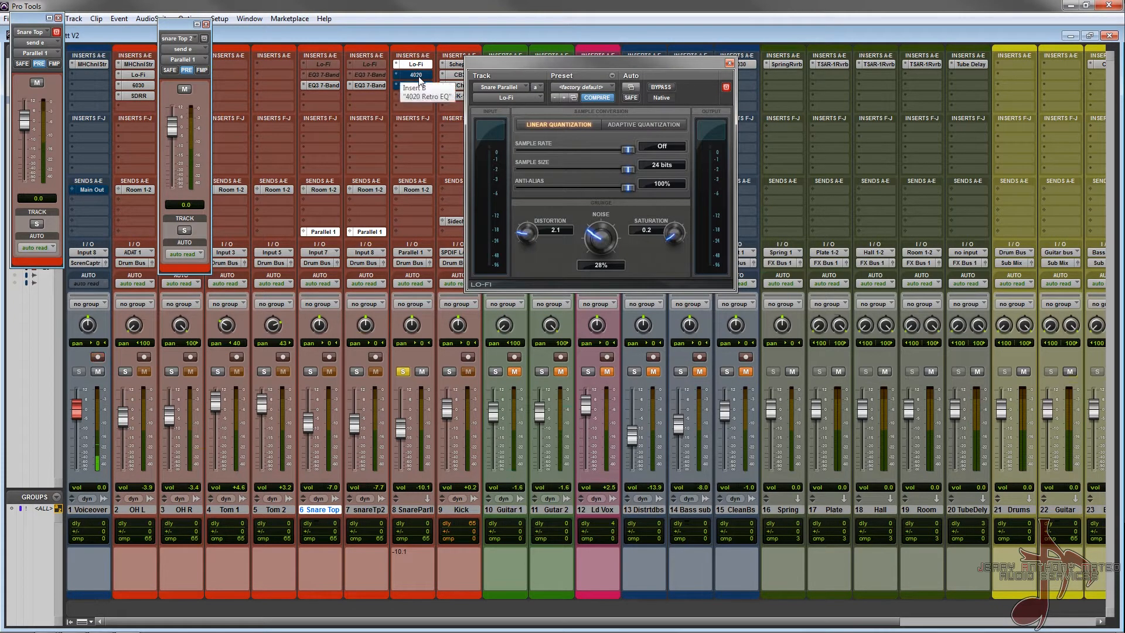
left_click(418, 65, "ctrl")
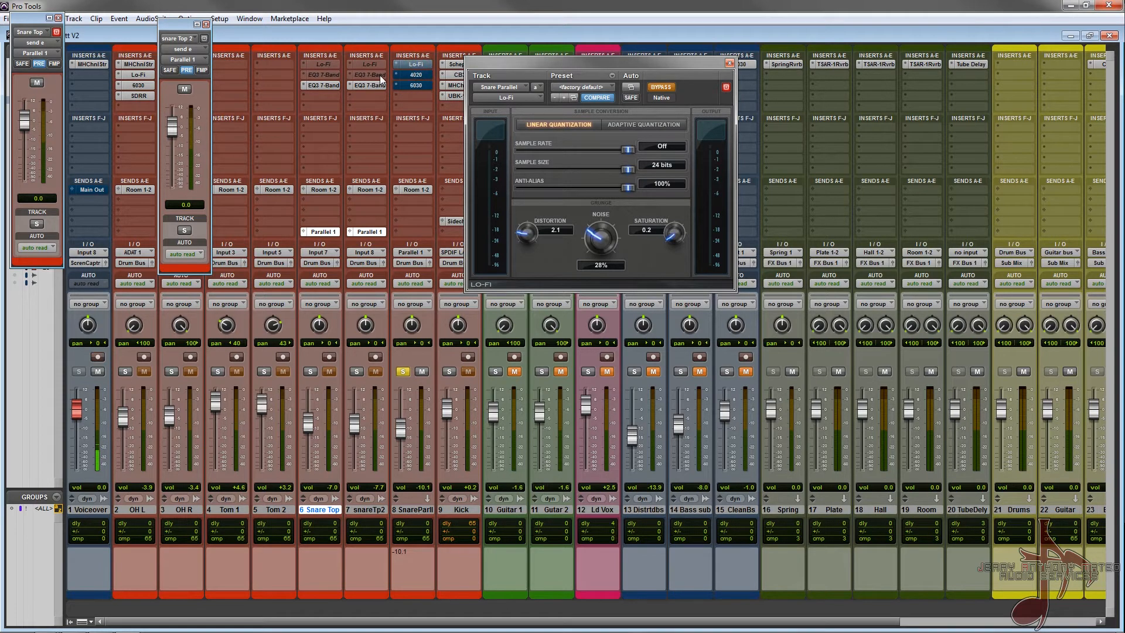
left_click(417, 65, "ctrl")
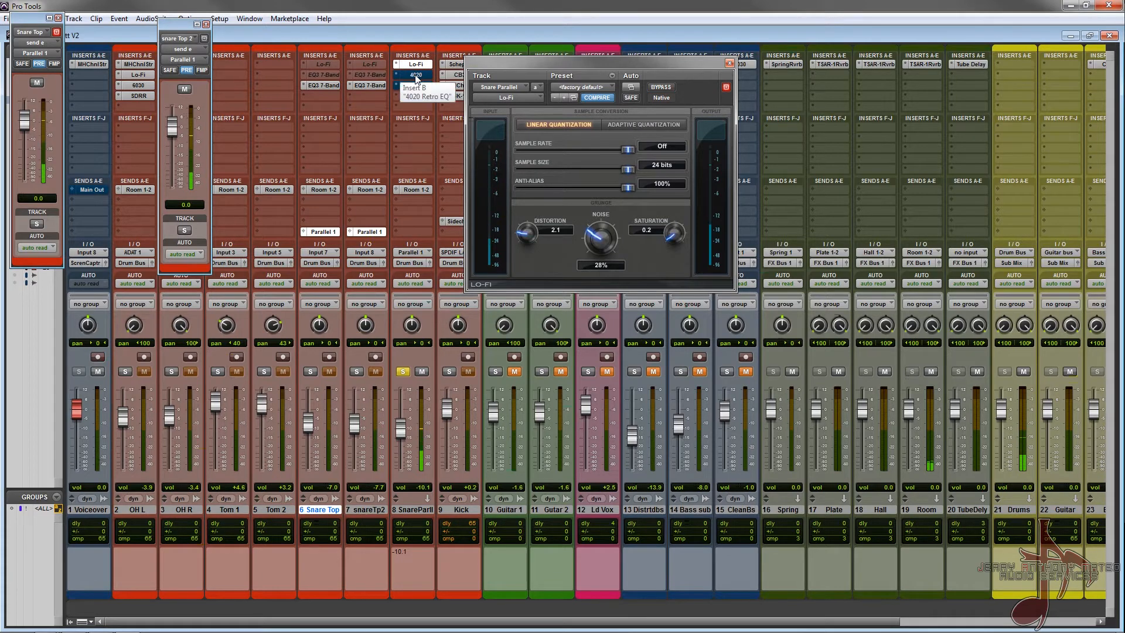
left_click(416, 75)
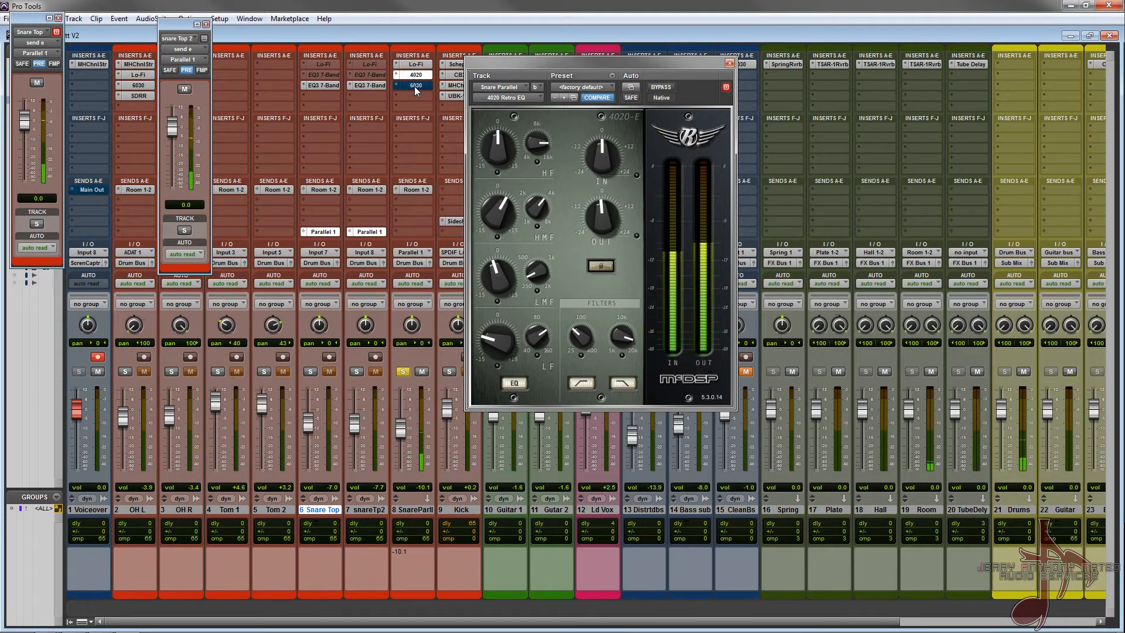
left_click(415, 87)
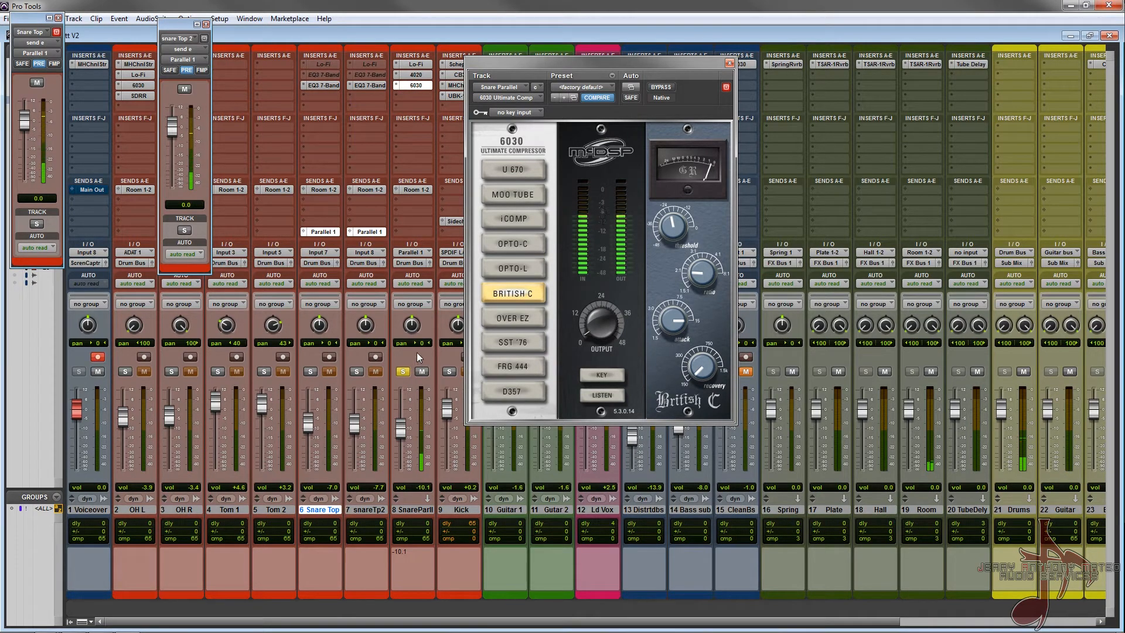
Mute the Snare Parallel track, clear its solo, and solo both snare top tracks.
left_click(420, 372)
left_click(403, 371)
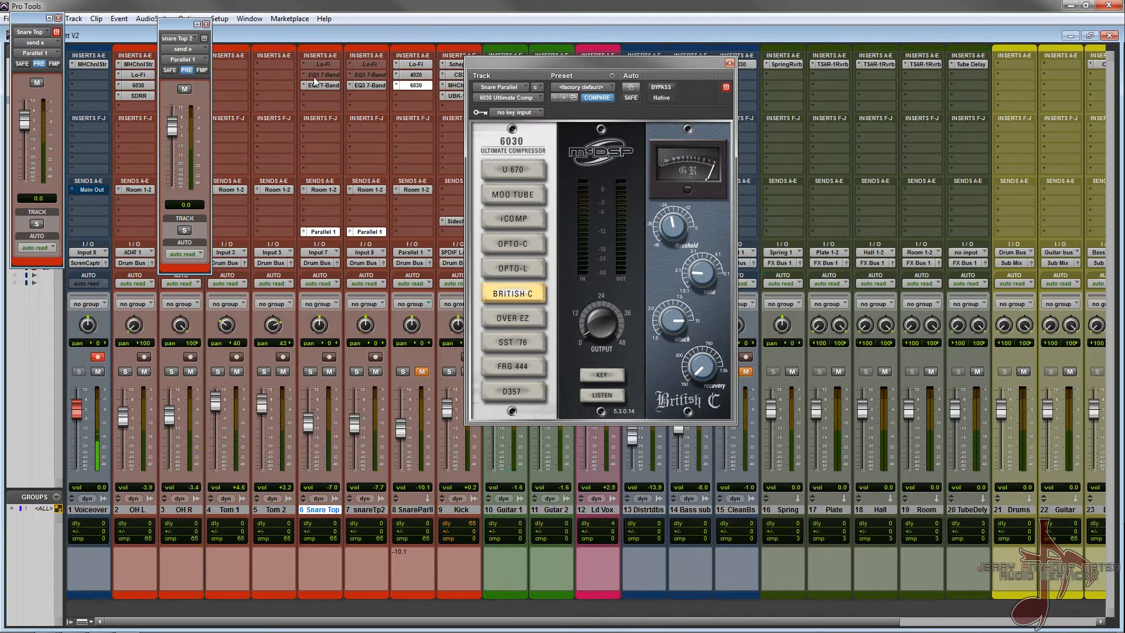
left_click(310, 372)
left_click(356, 372)
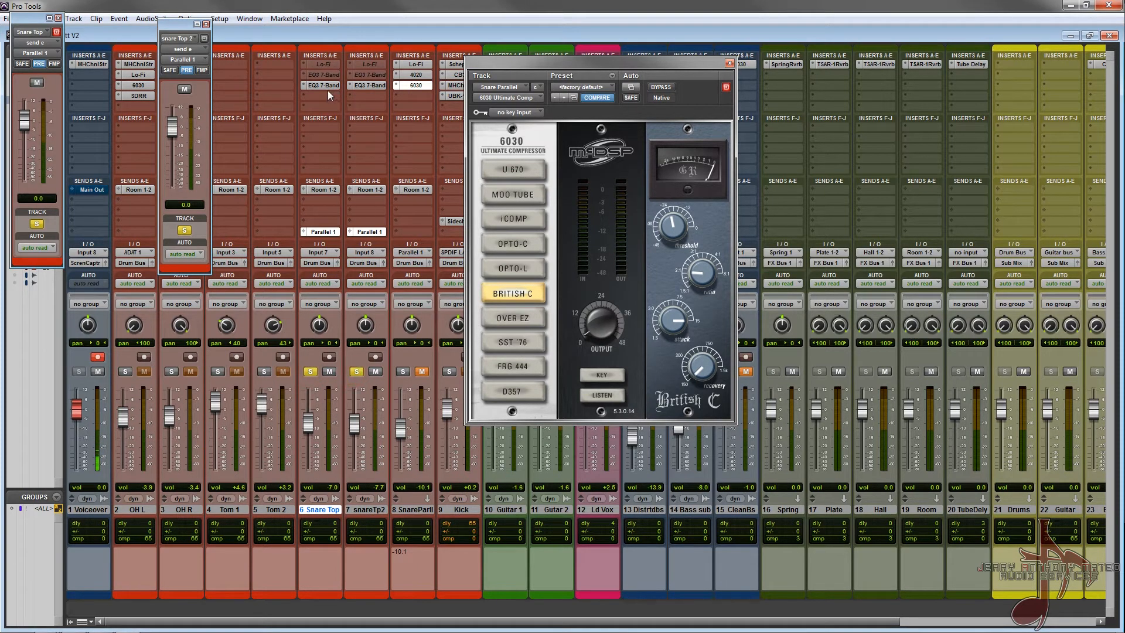
Bypass the third-slot EQ3 7-Band on both snare top tracks during playback and arrange their two EQ windows side by side.
left_click(372, 87)
key("space")
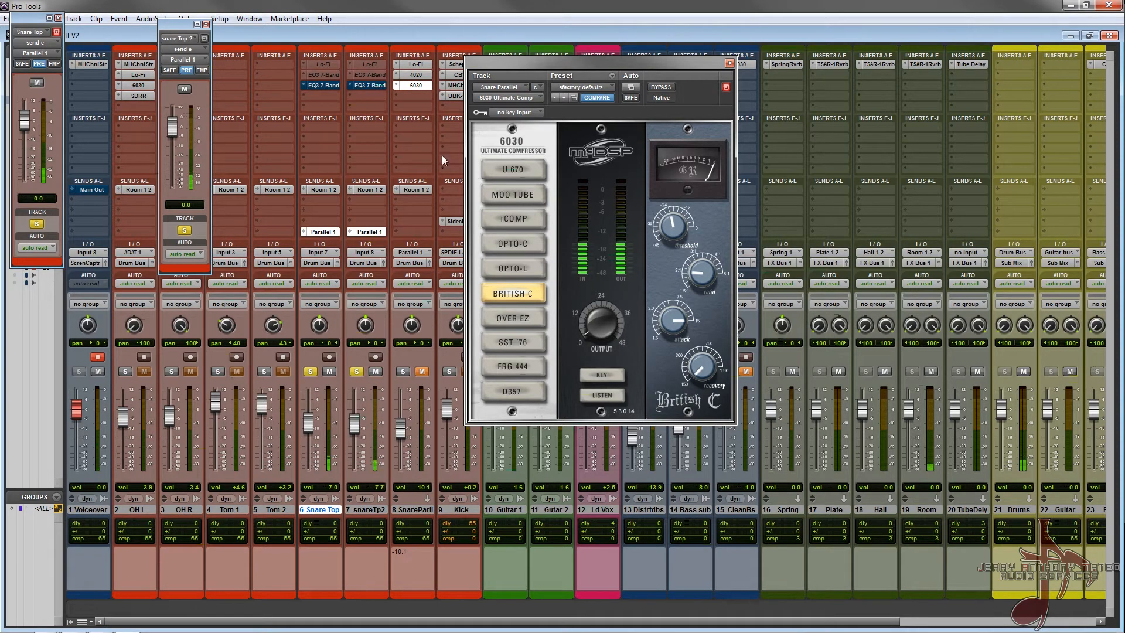
left_click(322, 86)
left_click(370, 85, "shift")
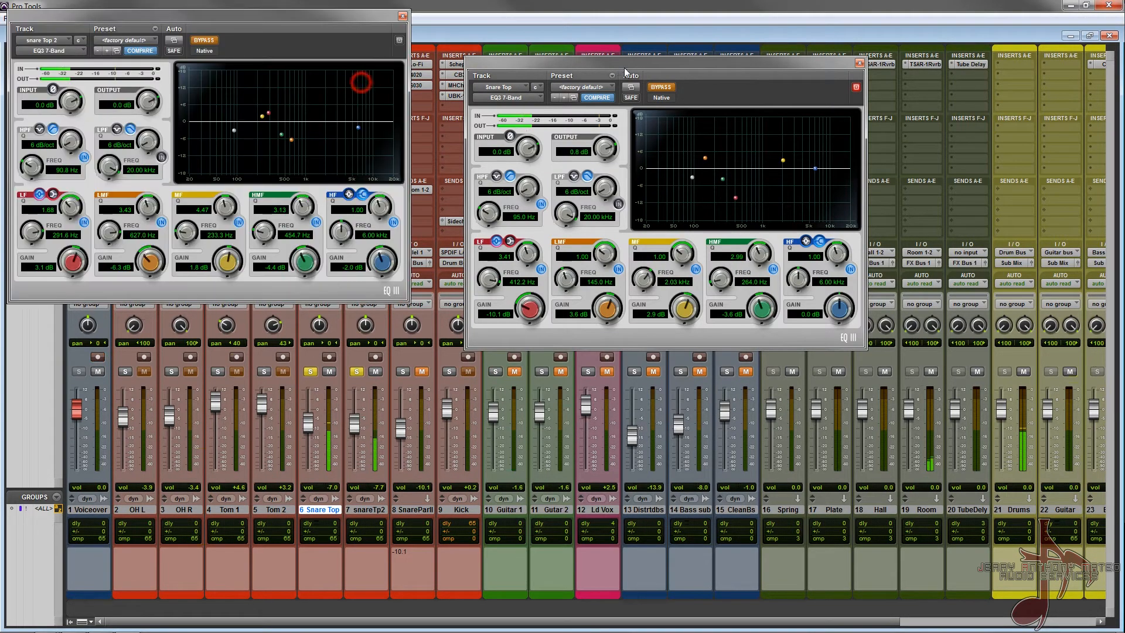
left_click_drag(626, 64, 281, 164)
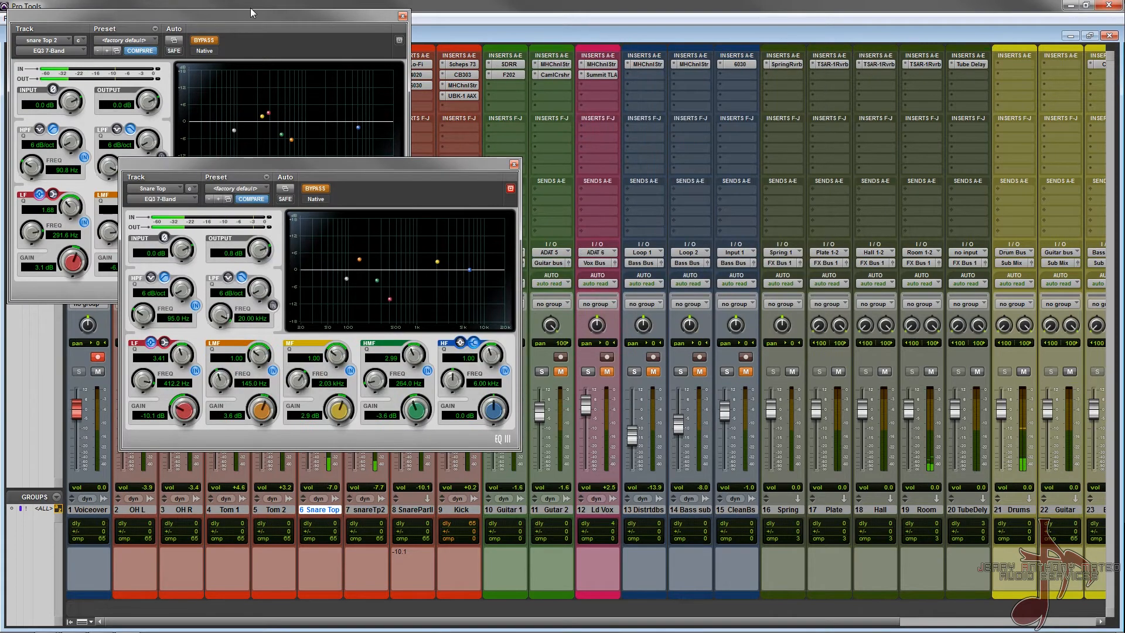
left_click_drag(252, 11, 797, 164)
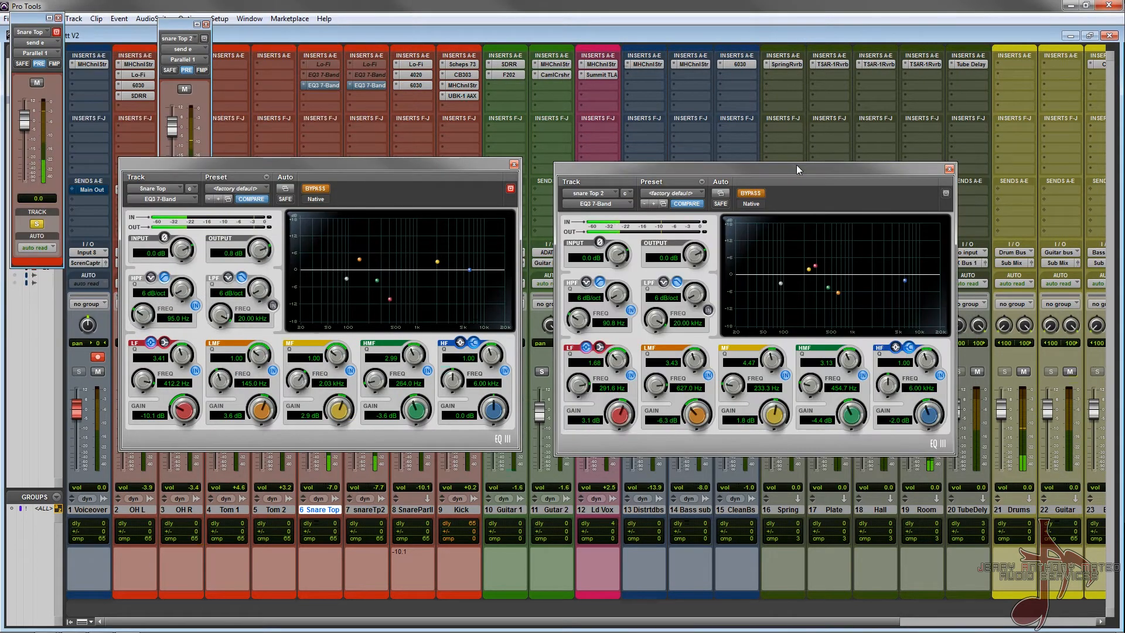
Enable the Snare Top EQ and the Snare Top 2 EQ during playback, and close both plug-in windows.
left_click(315, 188)
left_click(751, 193)
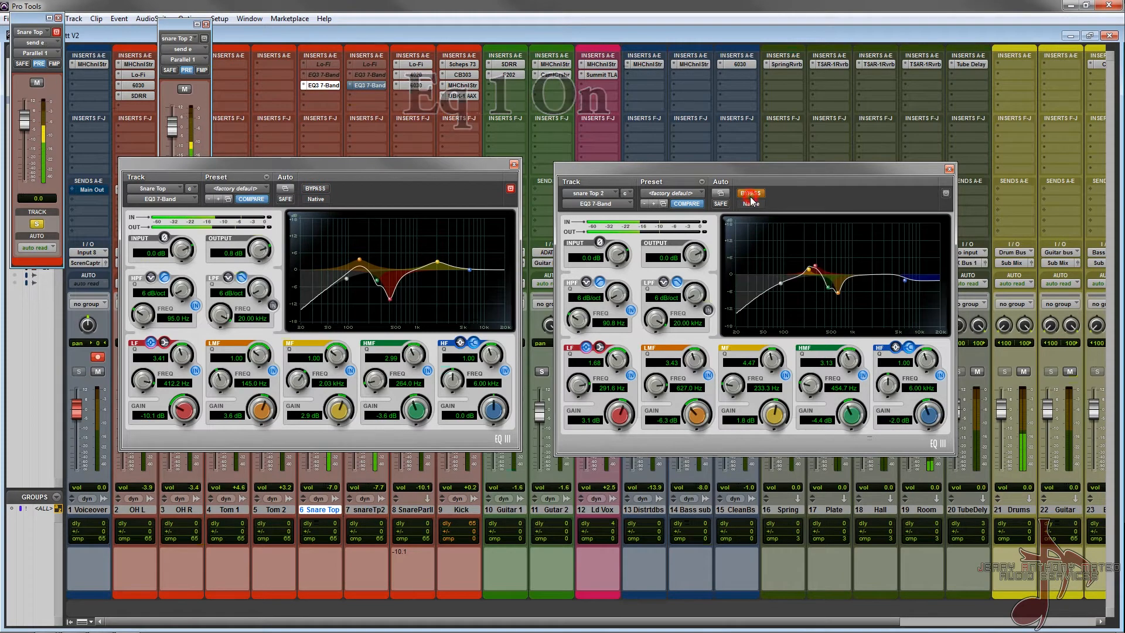
left_click(323, 86)
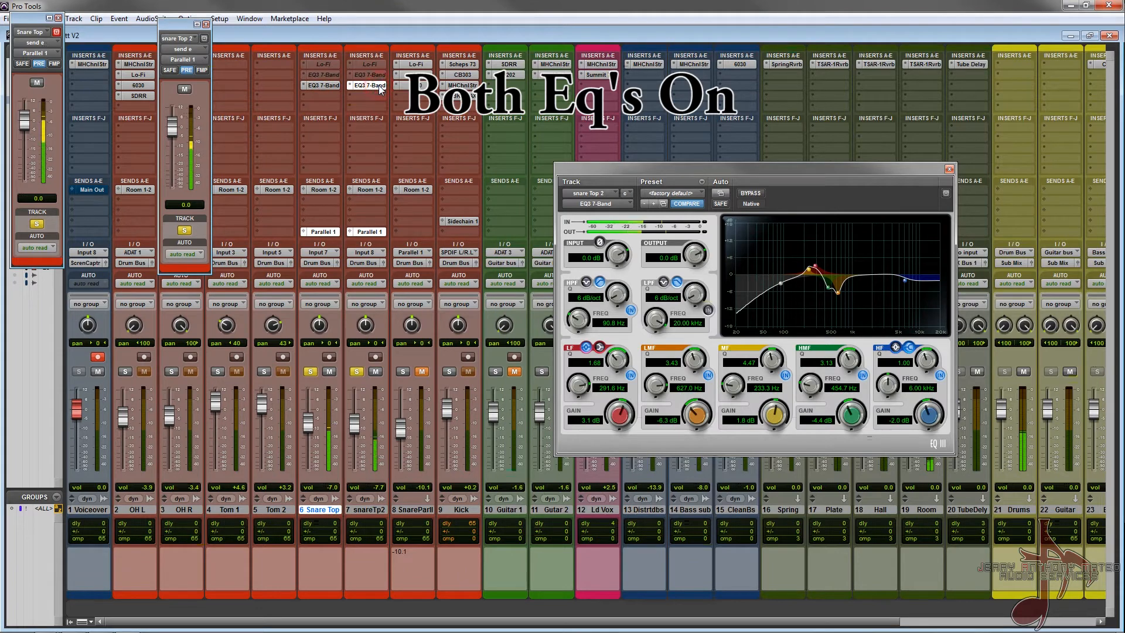
left_click(952, 170)
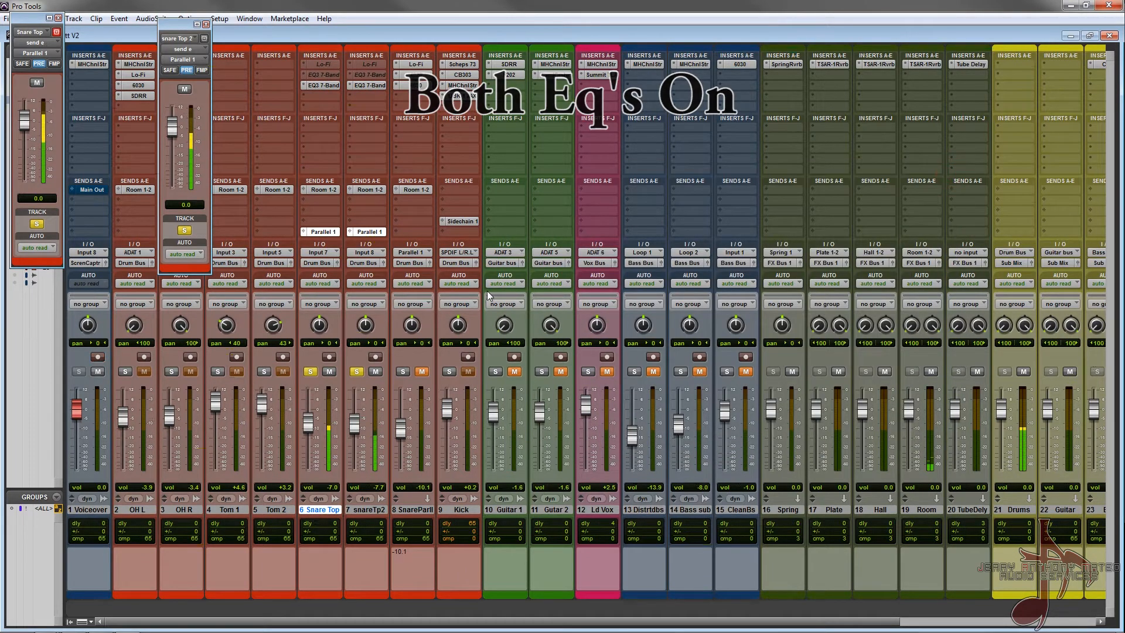
Unmute and solo the Snare Parallel track, lower its fader to -13.5 dB, and toggle its mute to compare the sound.
left_click(422, 372)
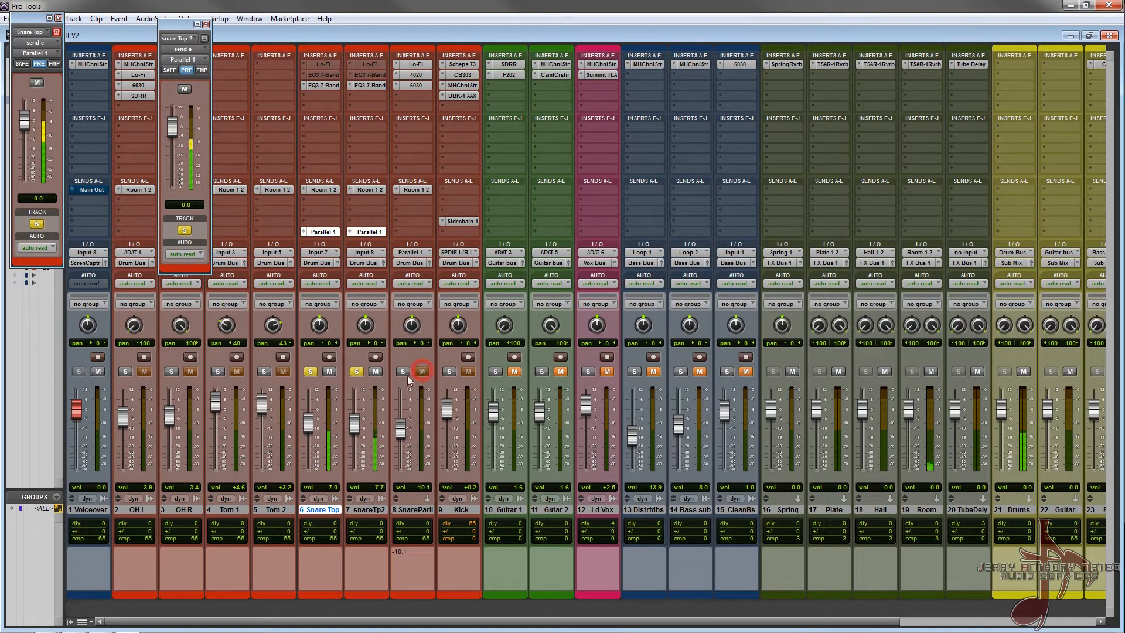
left_click(403, 371)
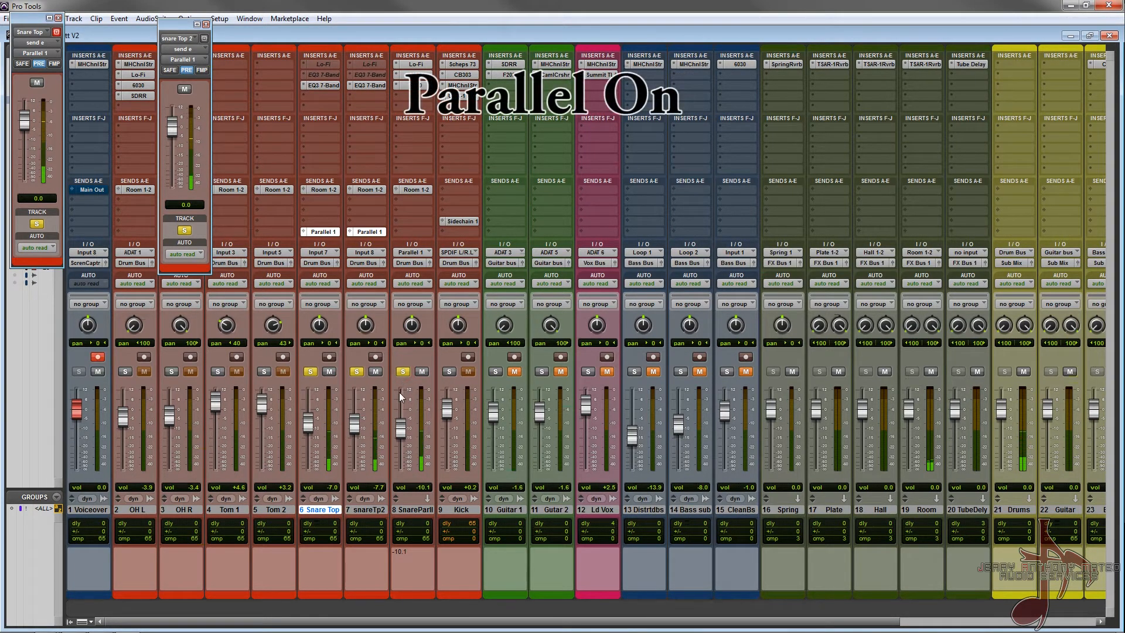
mouse_move(401, 430)
left_mouse_down()
mouse_move(400, 467)
mouse_move(396, 437)
left_mouse_up()
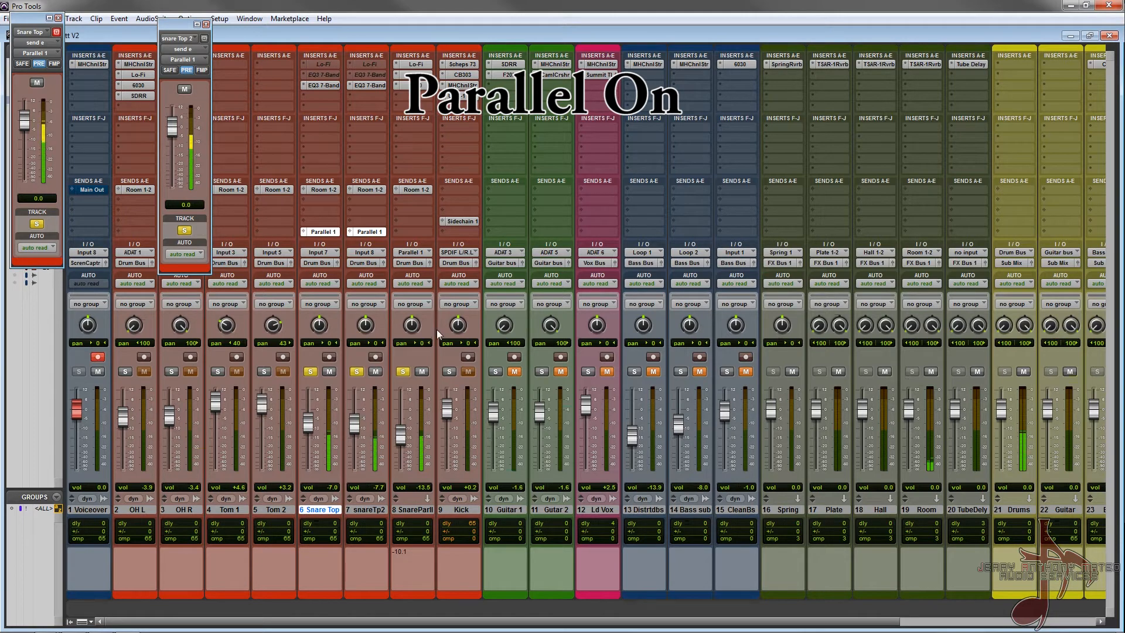
left_click(421, 373)
left_click(421, 372)
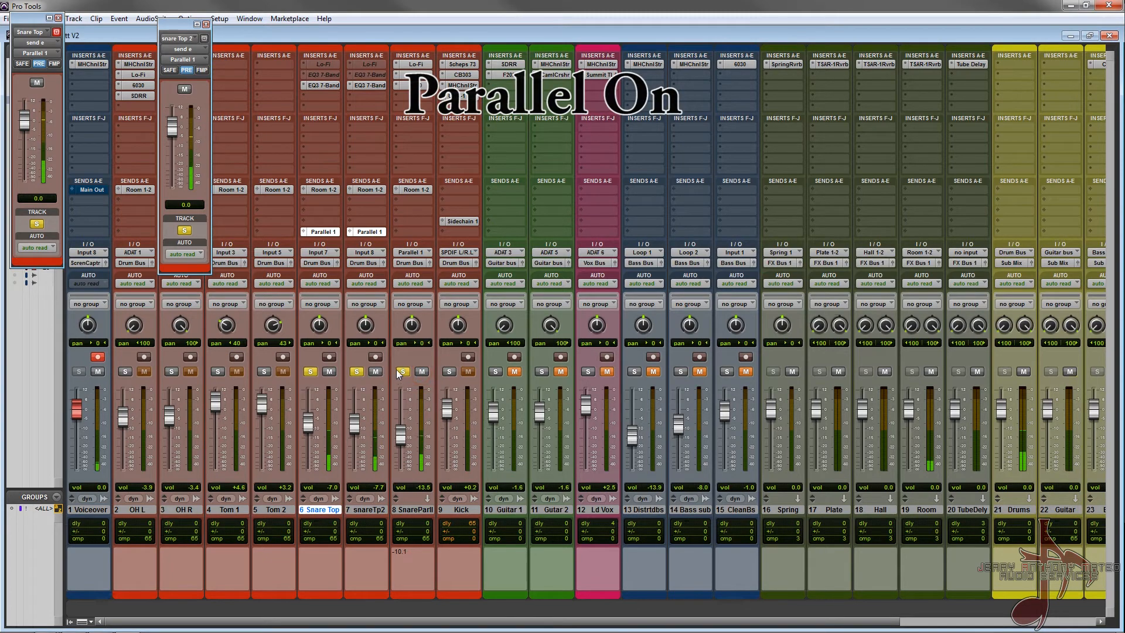
Clear the solos on both snare top tracks and the Snare Parallel track.
left_click(309, 373)
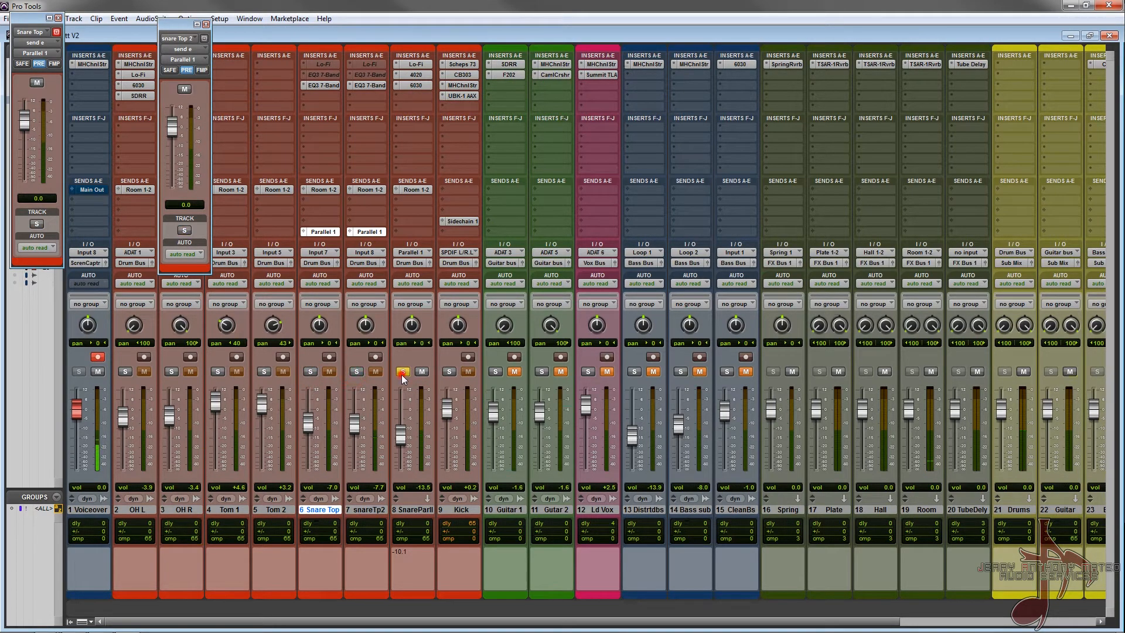
key("ctrl+equal")
key("ctrl+equal")
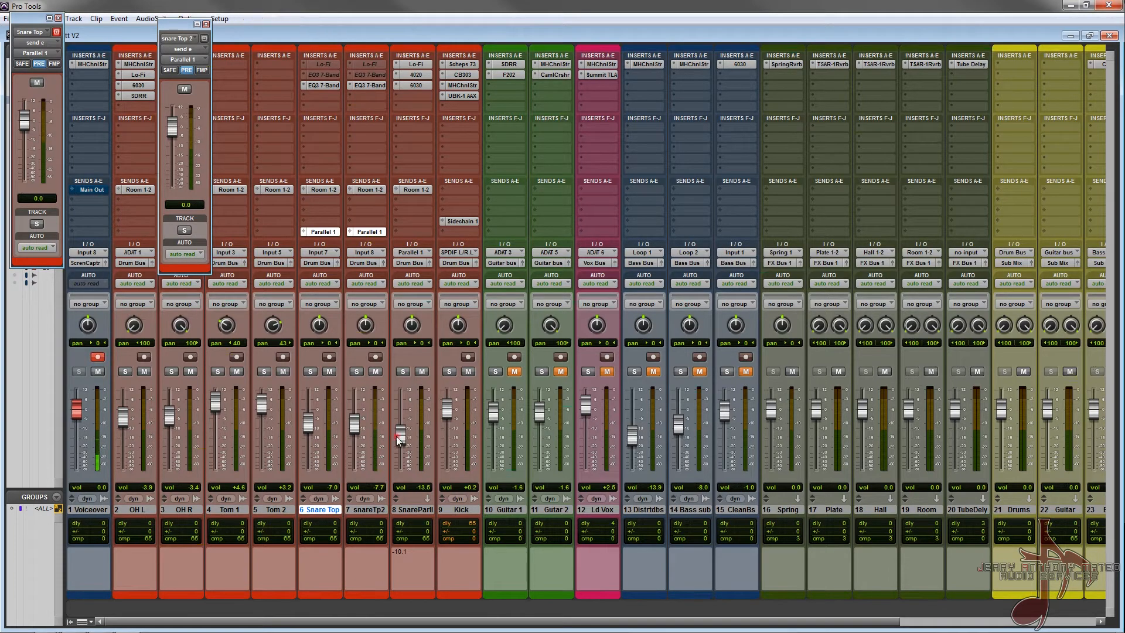
Bring the Snare Parallel fader from silence up to -13.9 dB in the full drum mix and compare the track muted and unmuted.
left_click_drag(396, 436, 389, 476)
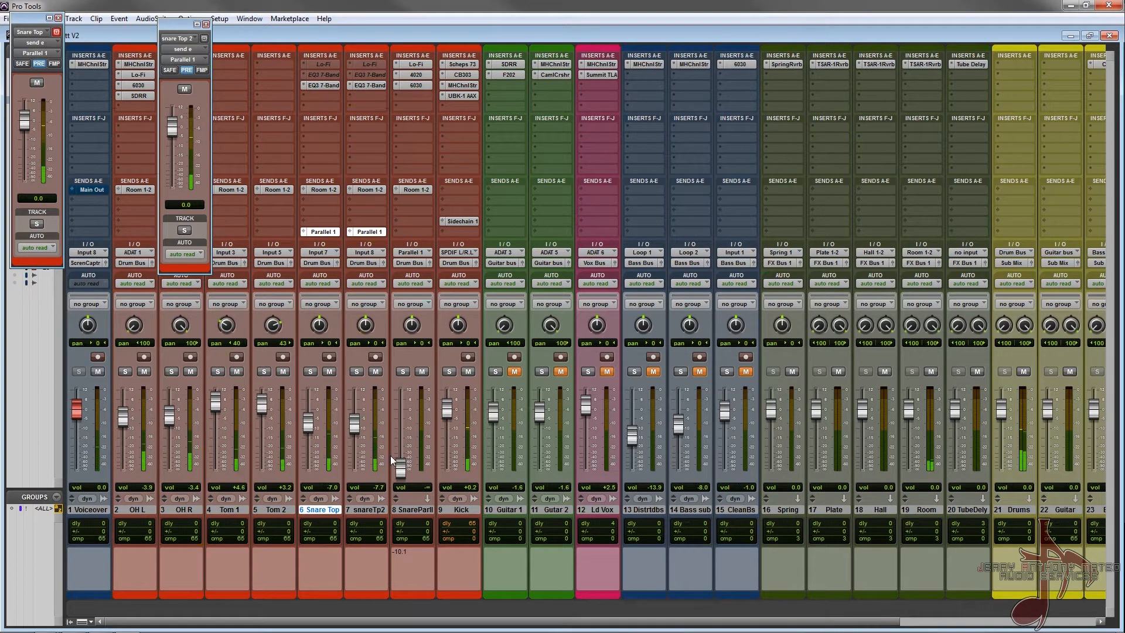
left_click_drag(403, 474, 401, 443)
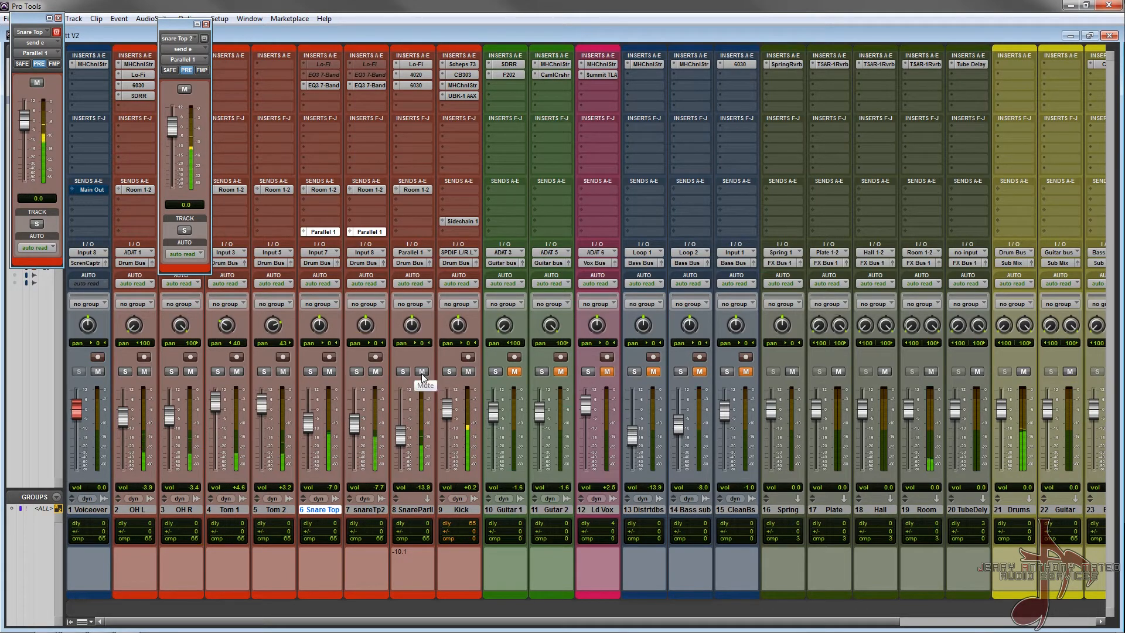
left_click(422, 371)
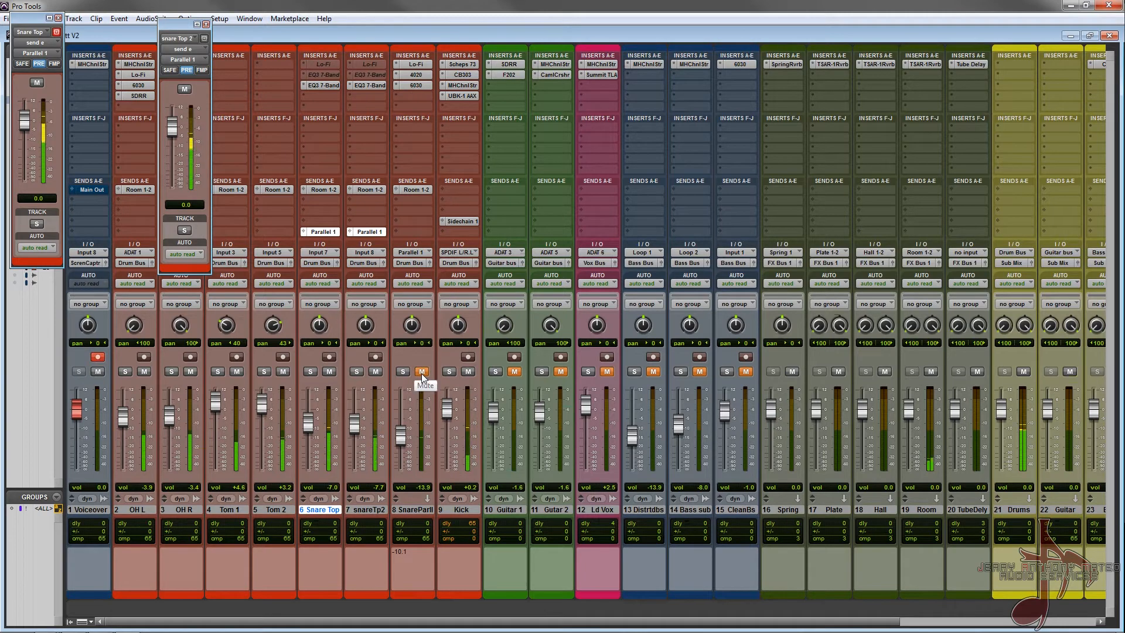
left_click(422, 373)
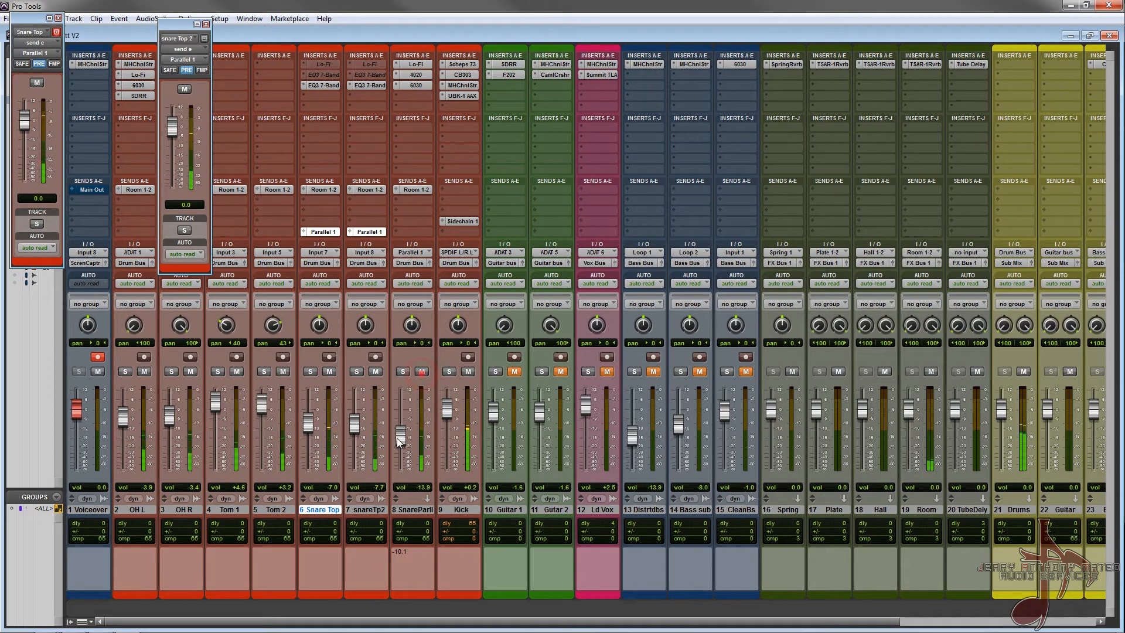
Raise the Snare Parallel fader to -10.7 dB and compare the track muted, unmuted and soloed, leaving it unmuted and unsoloed.
left_click_drag(396, 438, 398, 431)
left_click(422, 372)
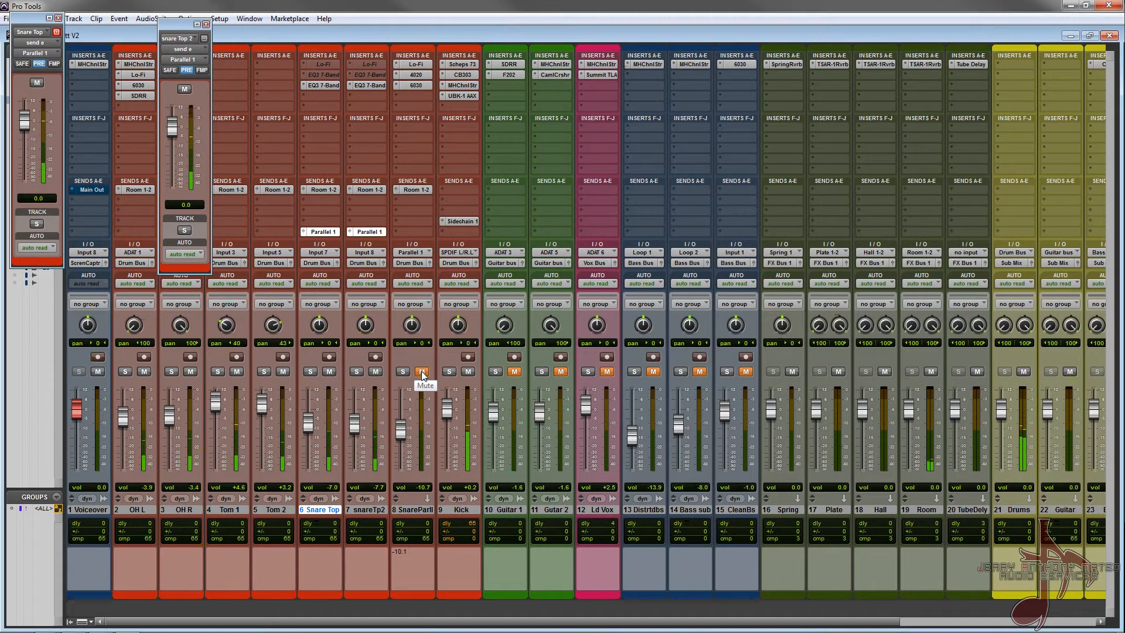
left_click(422, 372)
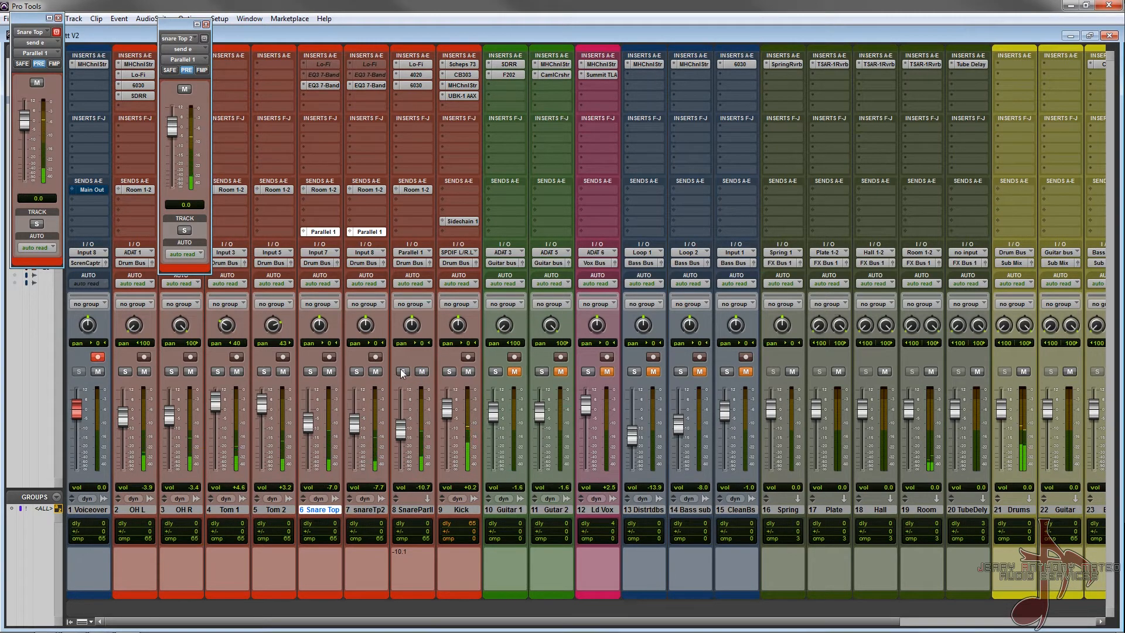
left_click(403, 371)
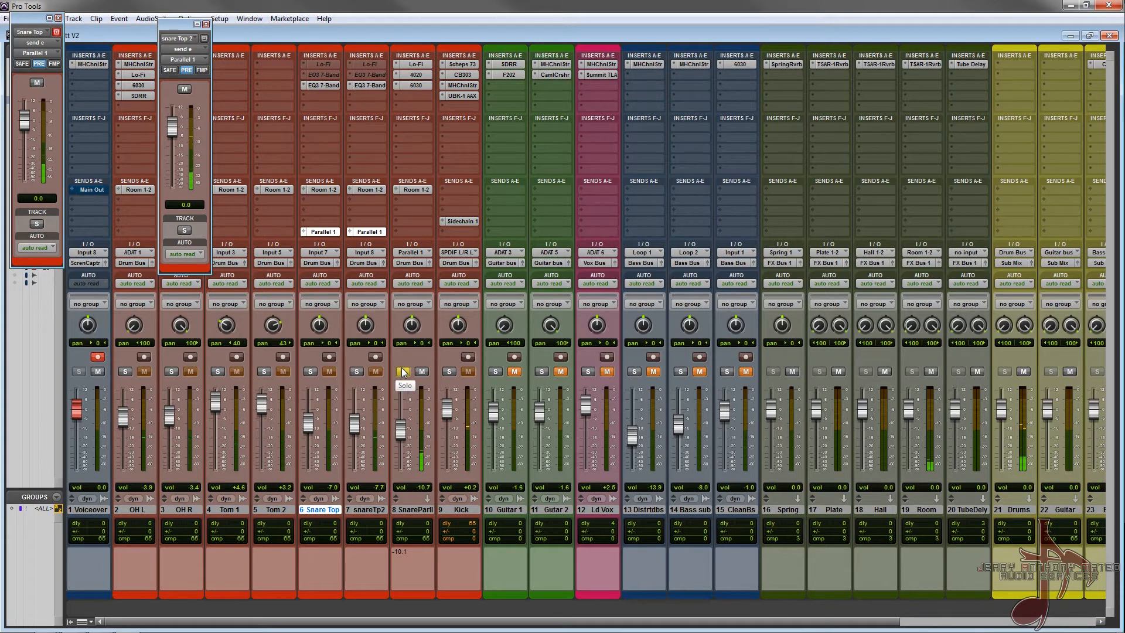
left_click(402, 372)
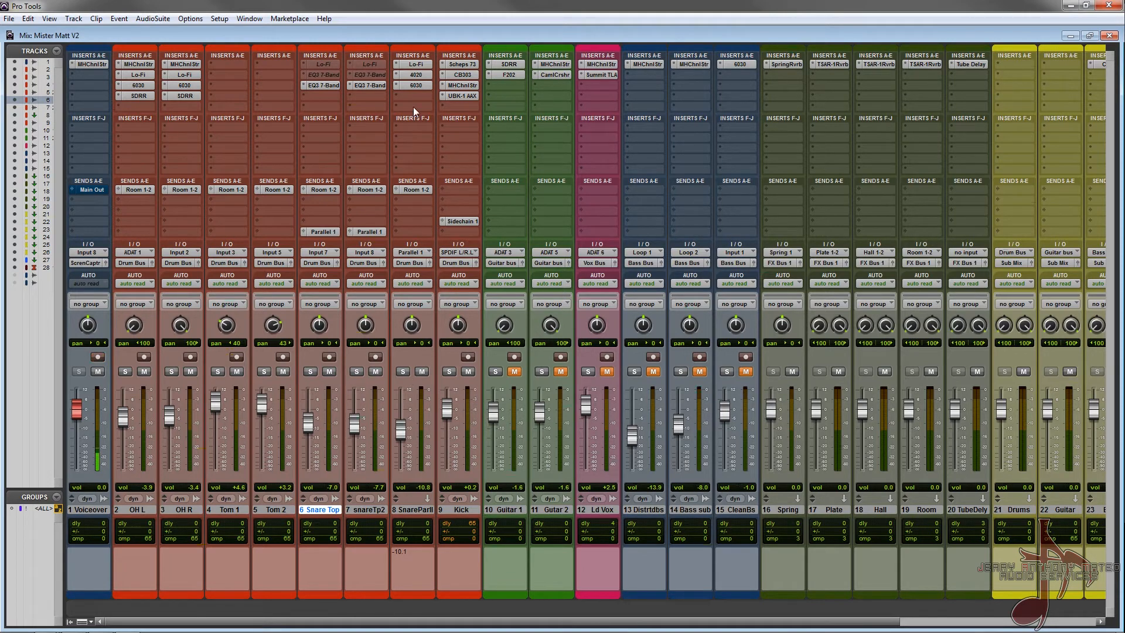
Compare the drum mix with the Snare Parallel track muted and unmuted, and lower its fader to -11.2 dB.
left_click(422, 372)
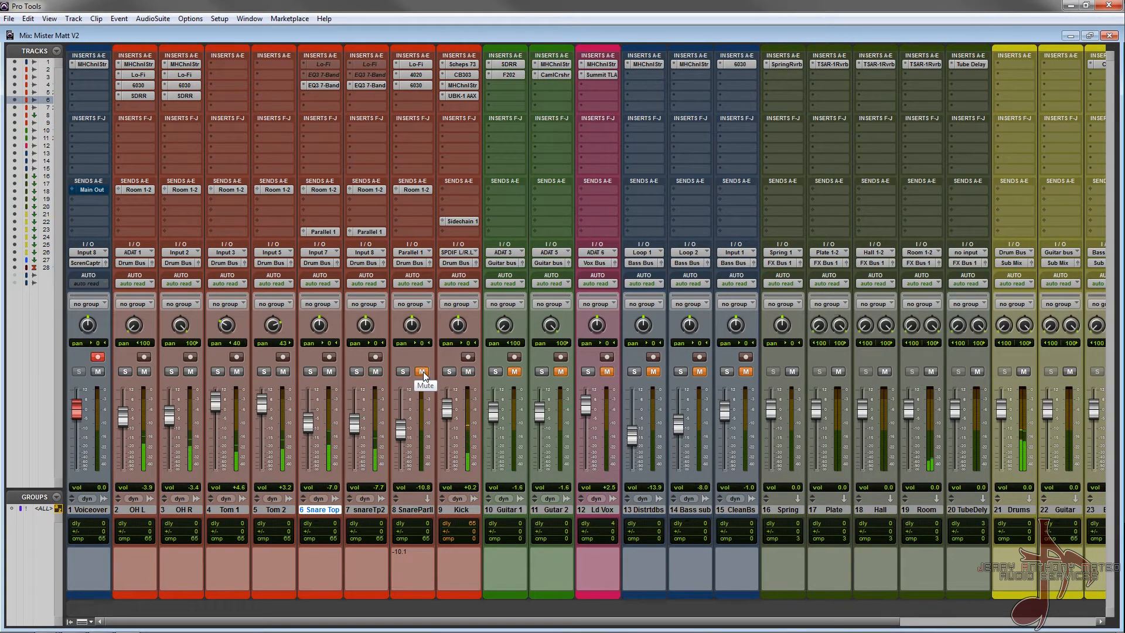
left_click(423, 372)
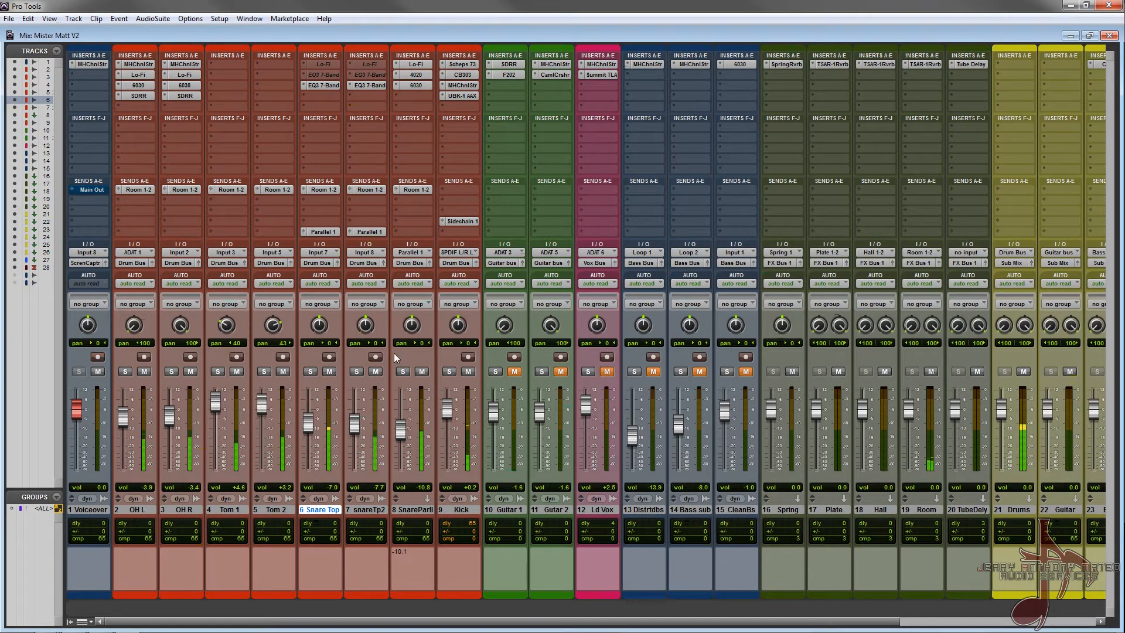
left_click(396, 428)
left_click_drag(396, 429, 396, 431)
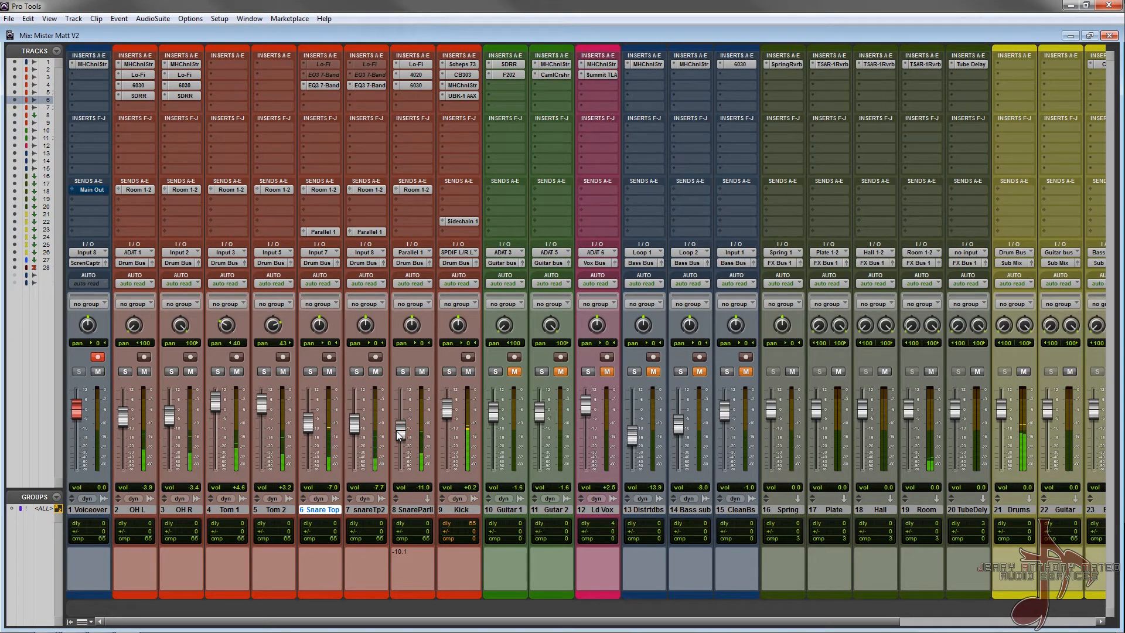
Bypass the third-slot EQ3 7-Band inserts on both snare top tracks.
left_click(368, 85, "ctrl")
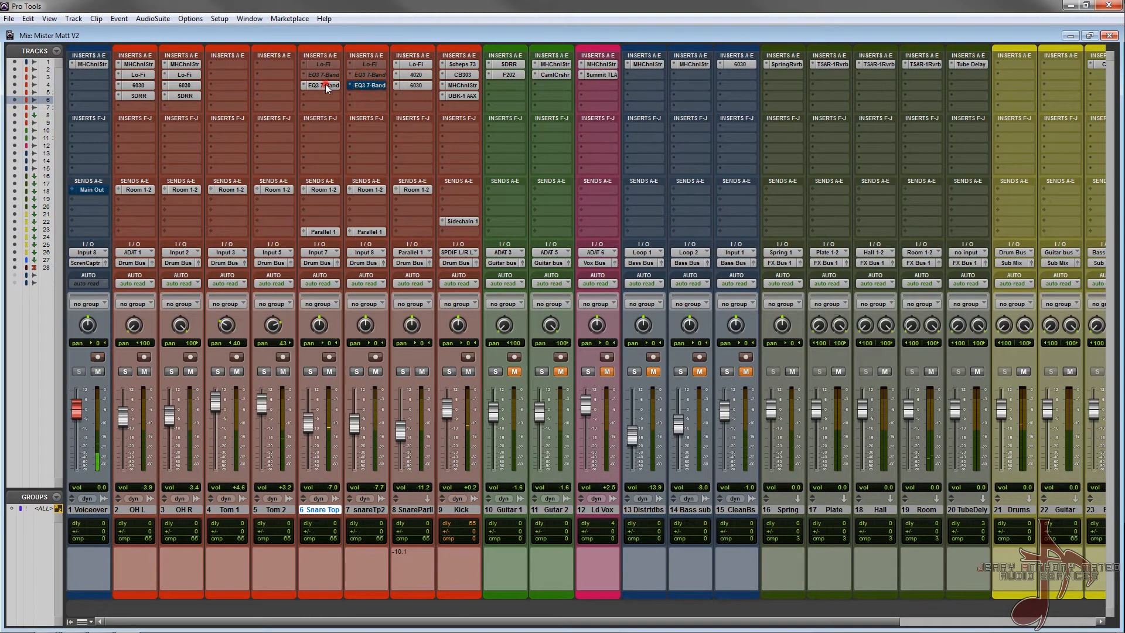
left_click(326, 84, "ctrl")
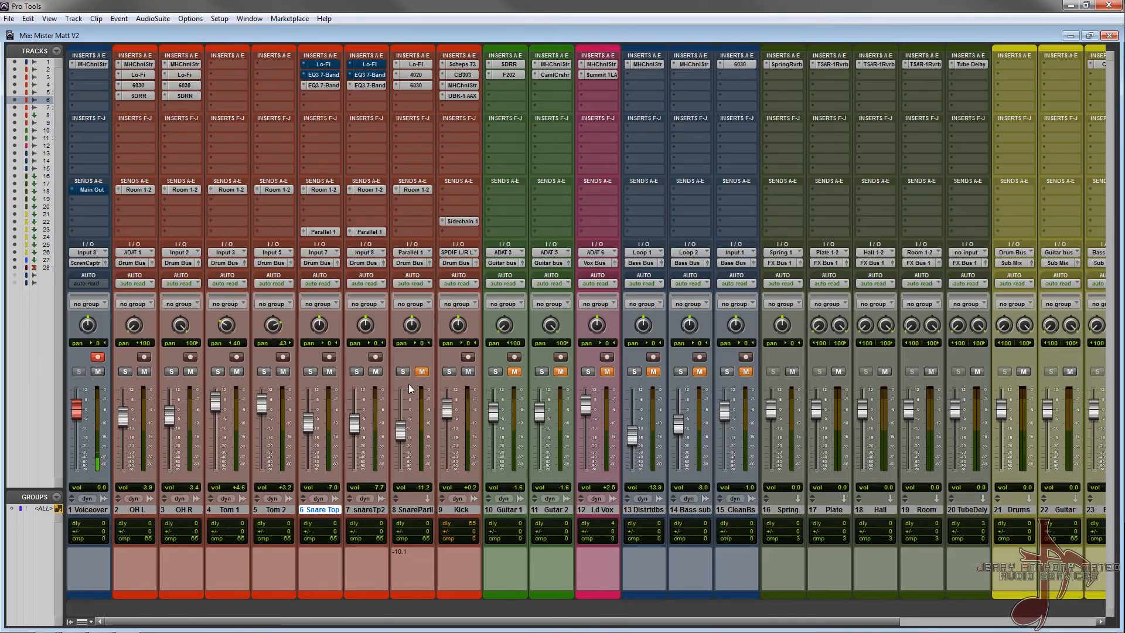
Unmute the Snare Parallel track and deactivate the Lo-Fi inserts on both snare top tracks.
left_click(422, 372)
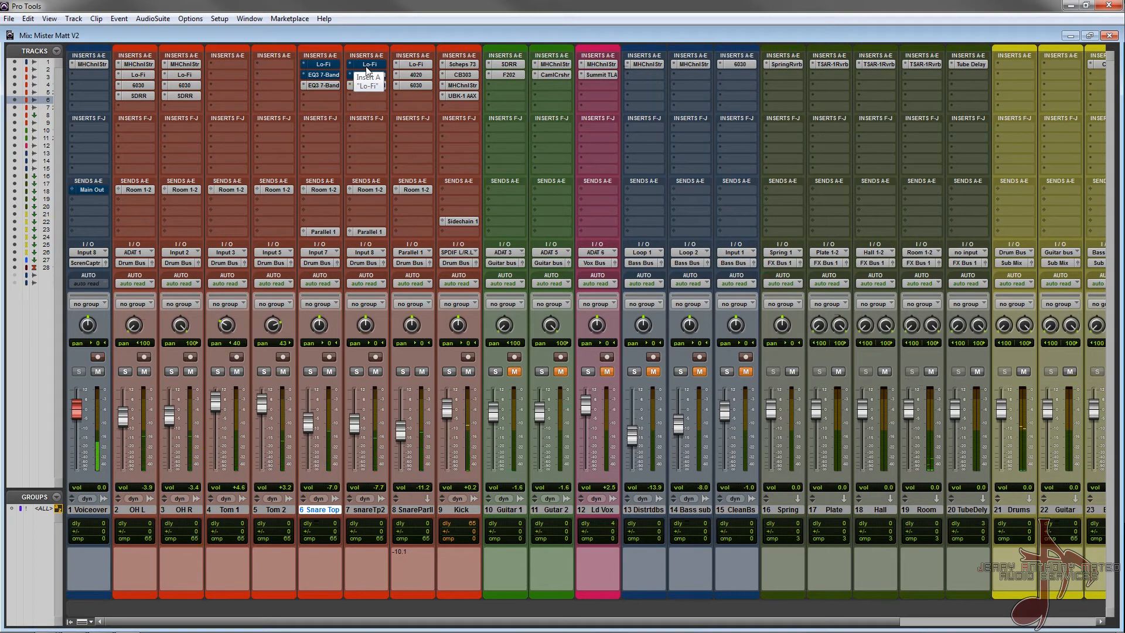
left_click(368, 65, "ctrl")
left_click(328, 65, "ctrl")
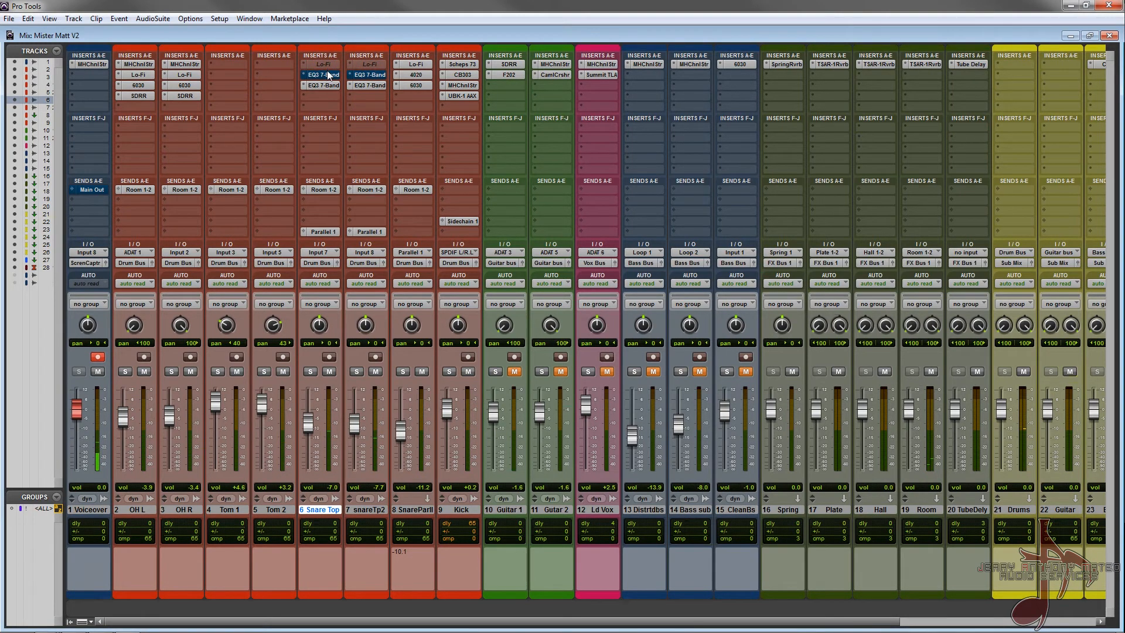
Deactivate the second-slot EQ3 7-Band inserts on both snare top tracks.
left_click(329, 75, "ctrl")
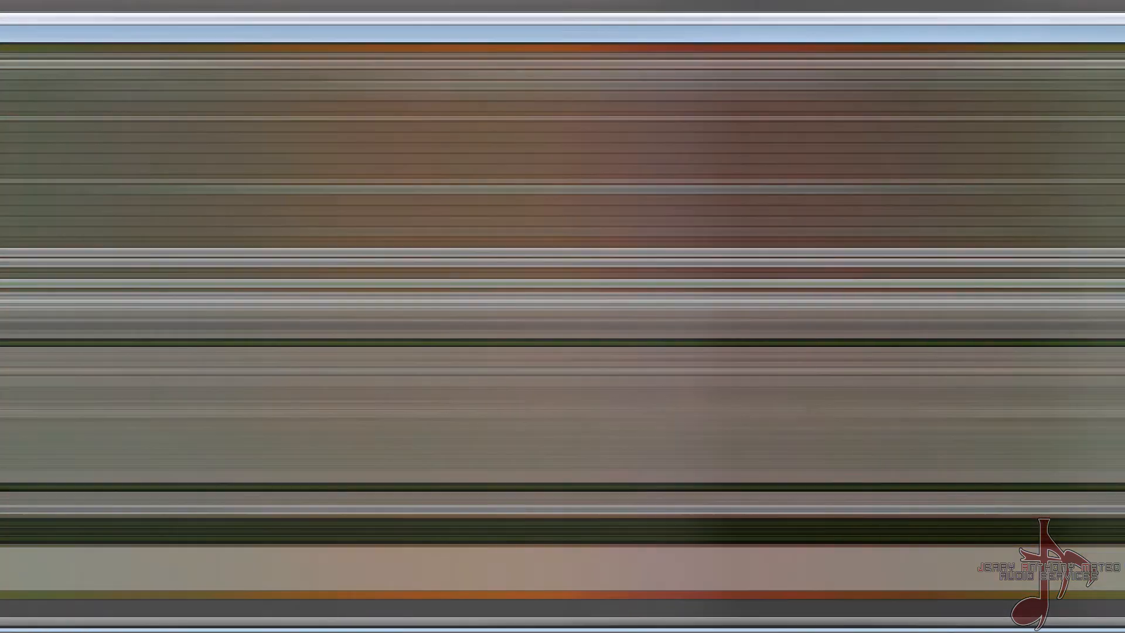
left_click(370, 75, "ctrl")
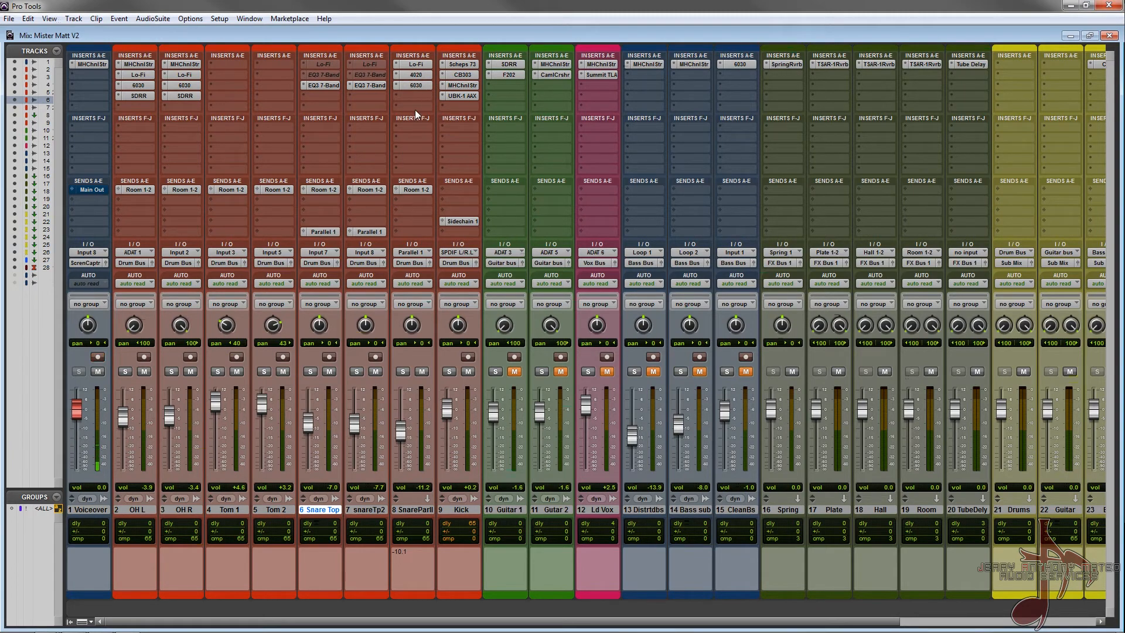
left_click(408, 135)
mouse_move(434, 152)
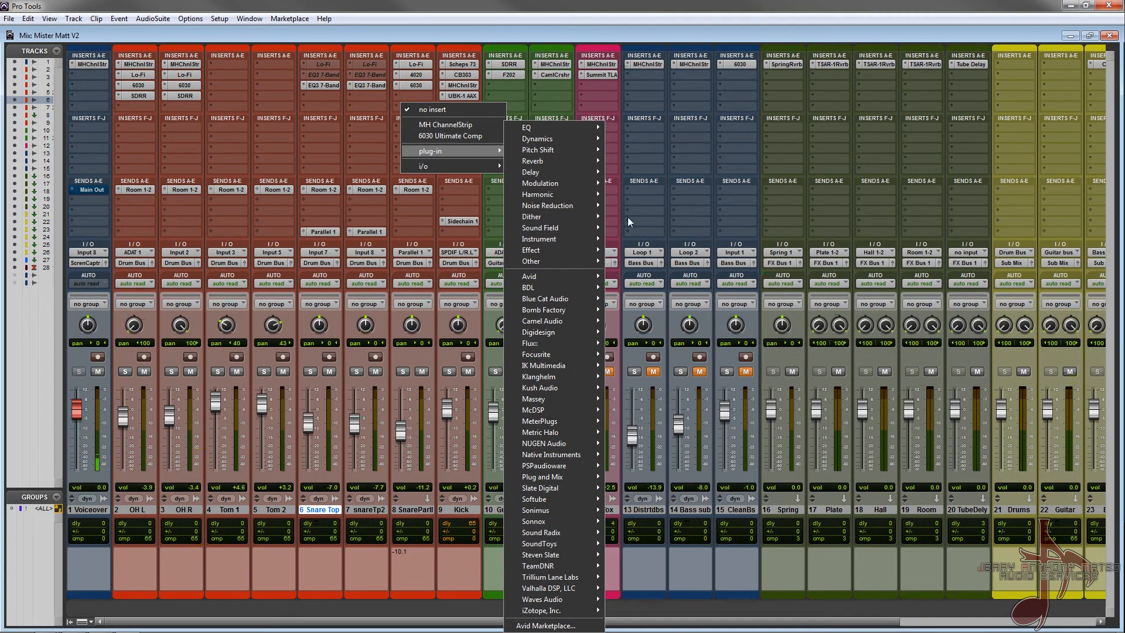
mouse_move(557, 261)
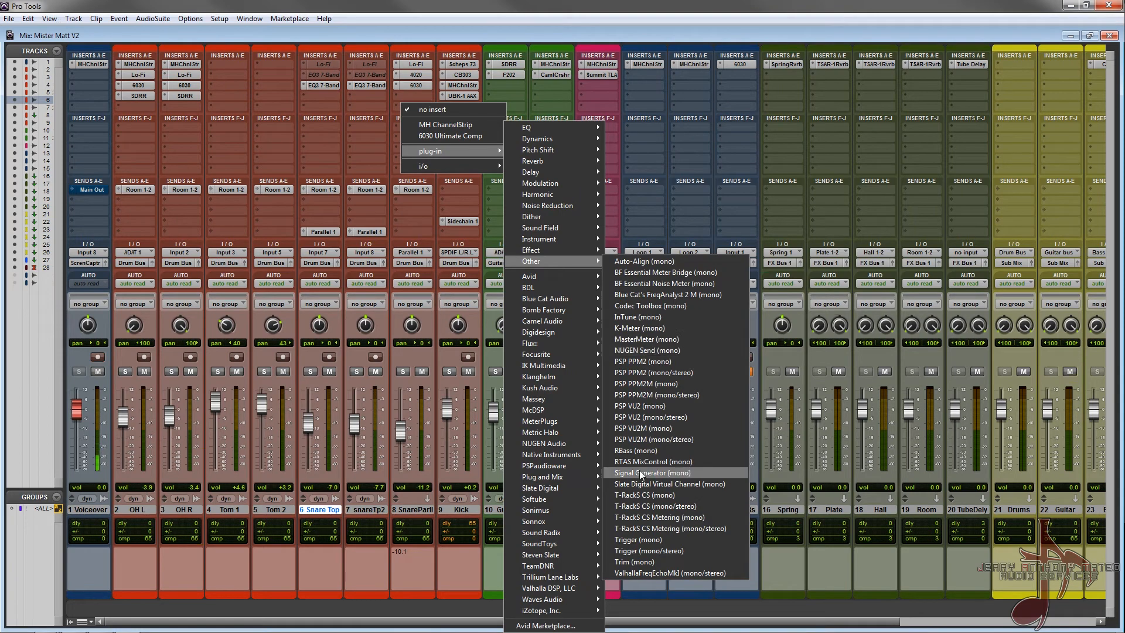
left_click(373, 156)
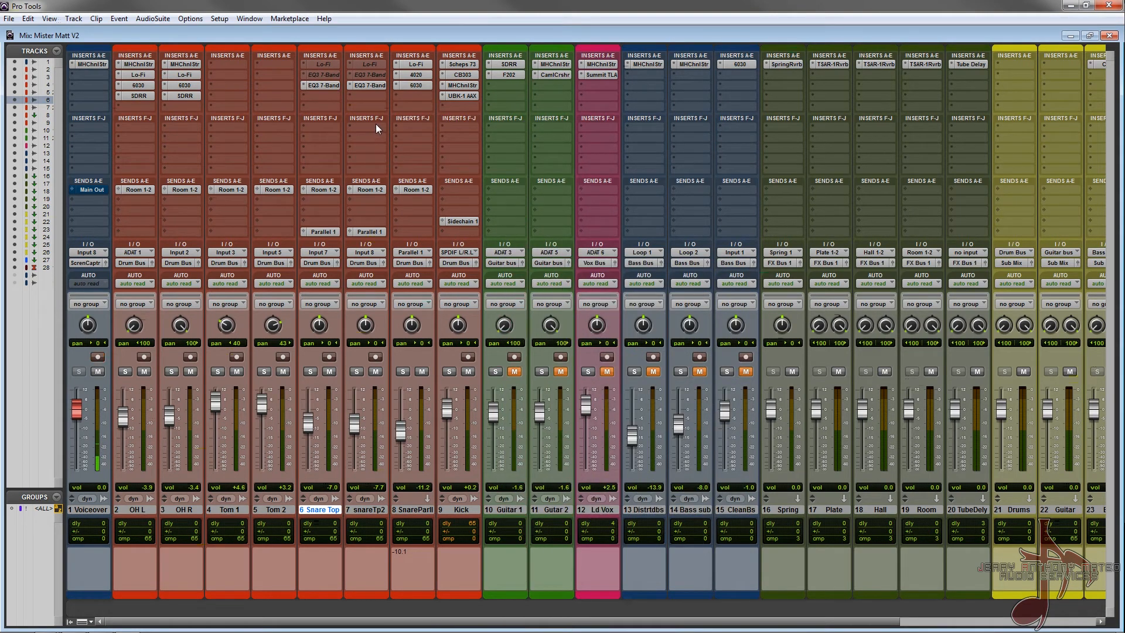
left_click(375, 125)
left_click(401, 115)
Review the Lo-Fi and 4020 Retro EQ settings on the Snare Parallel track.
left_click(416, 64)
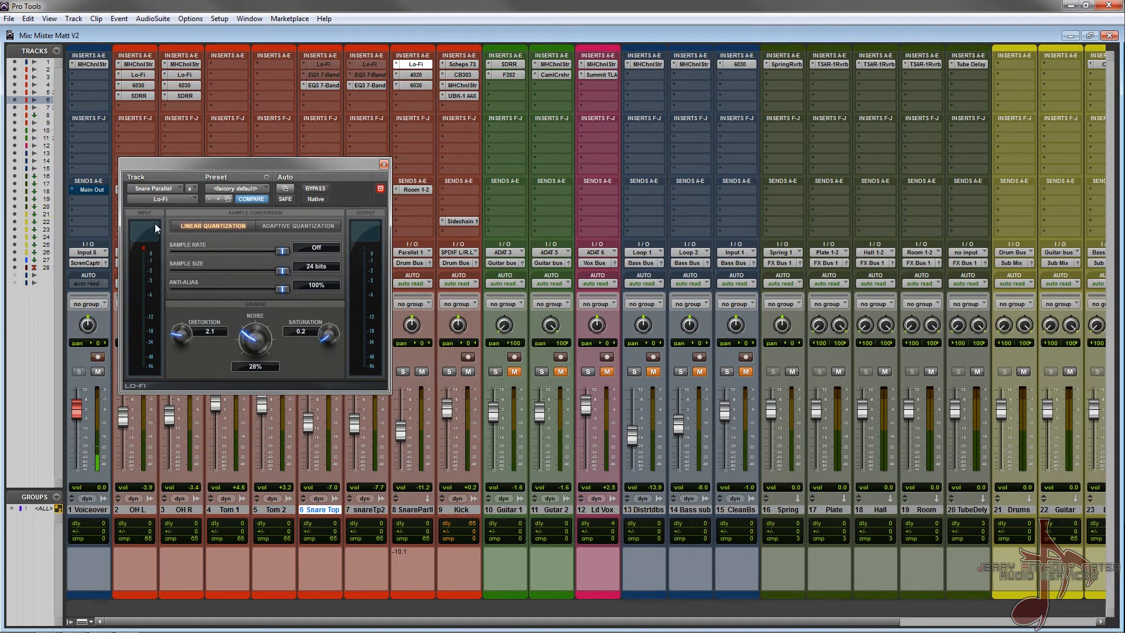
left_click(384, 164)
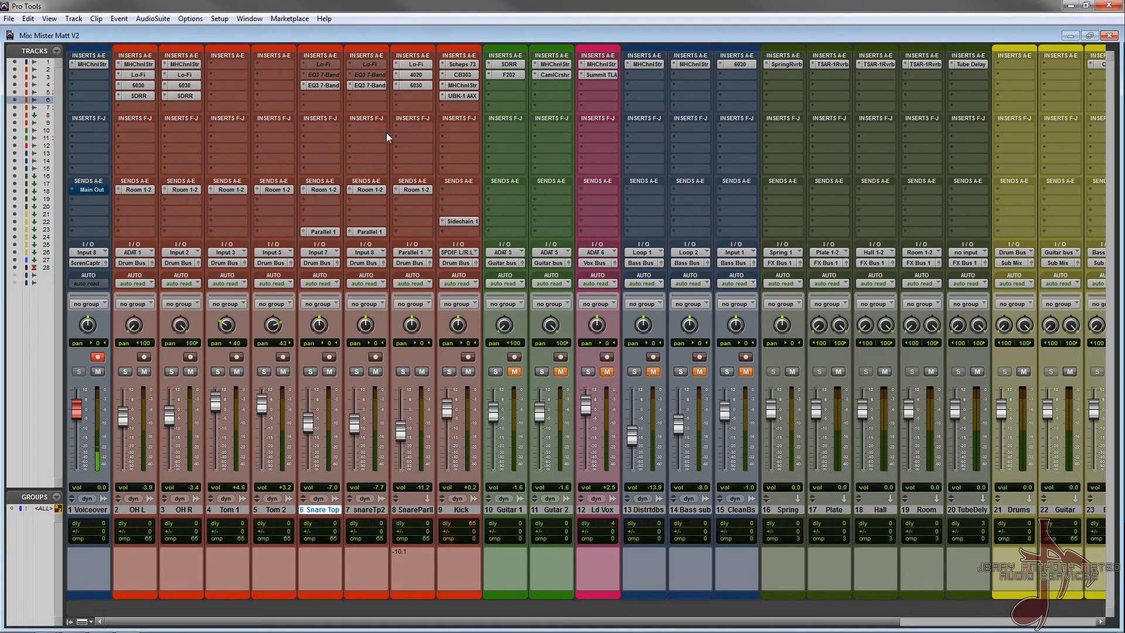
left_click(417, 65)
left_click(416, 75)
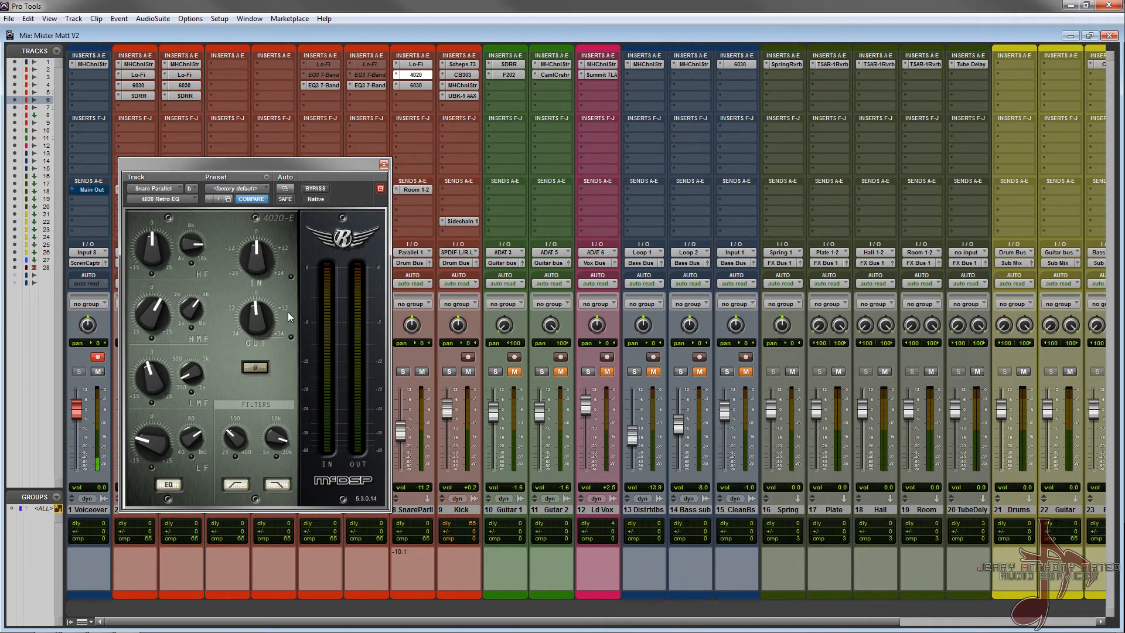
Compare the Snare Parallel track's 6030 Ultimate Compressor bypassed and active, leave it active, and close its window.
left_click(416, 86)
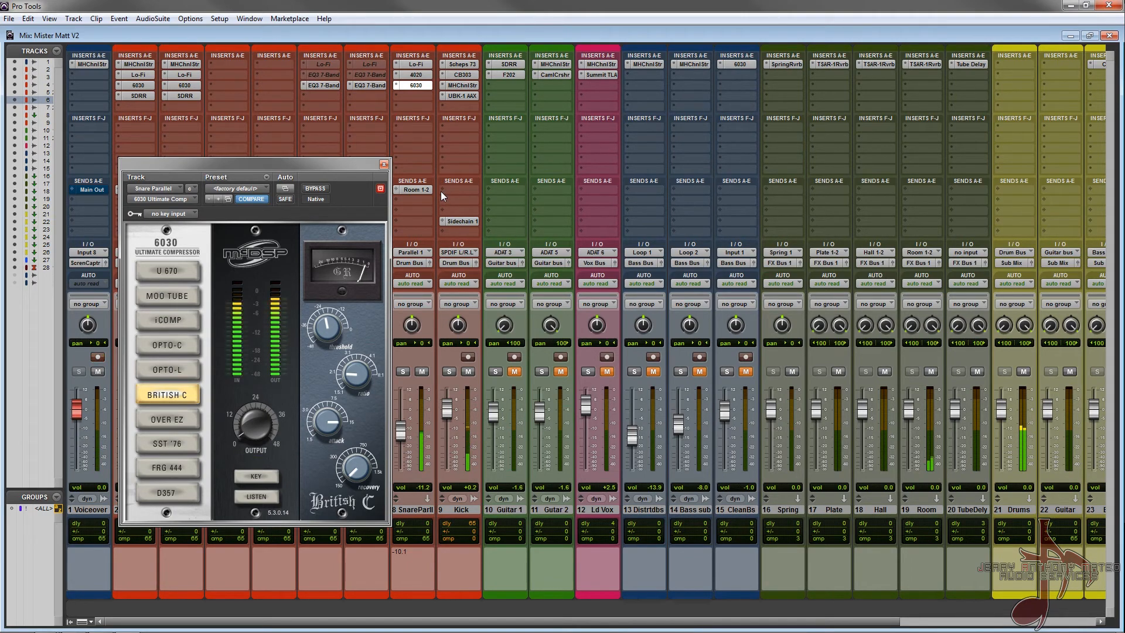
left_click(419, 86, "ctrl")
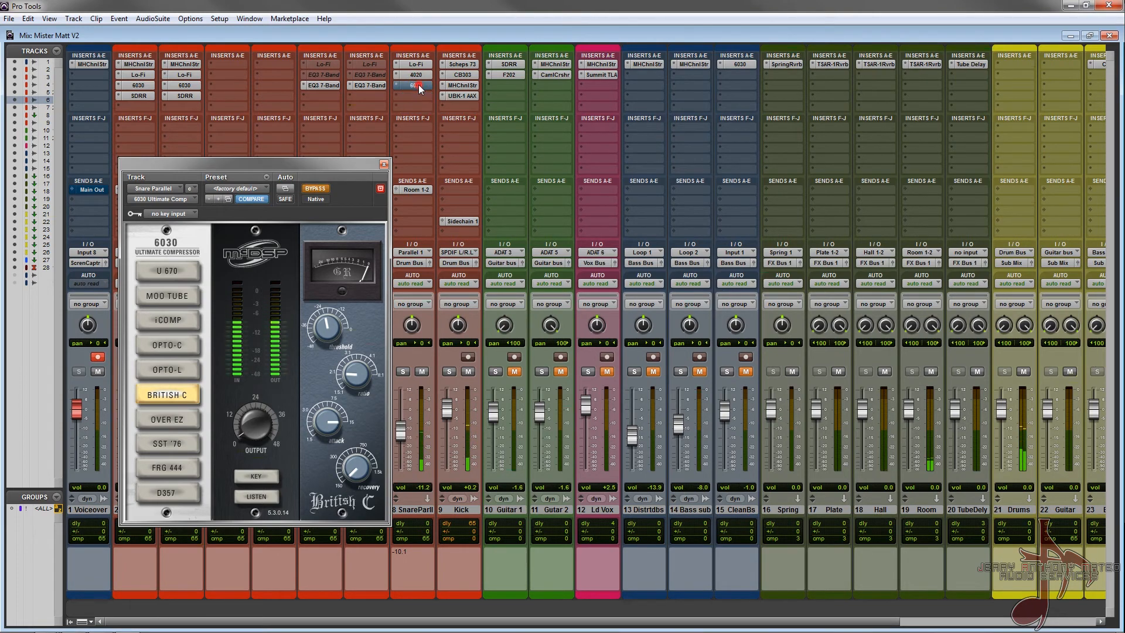
left_click(418, 87, "ctrl")
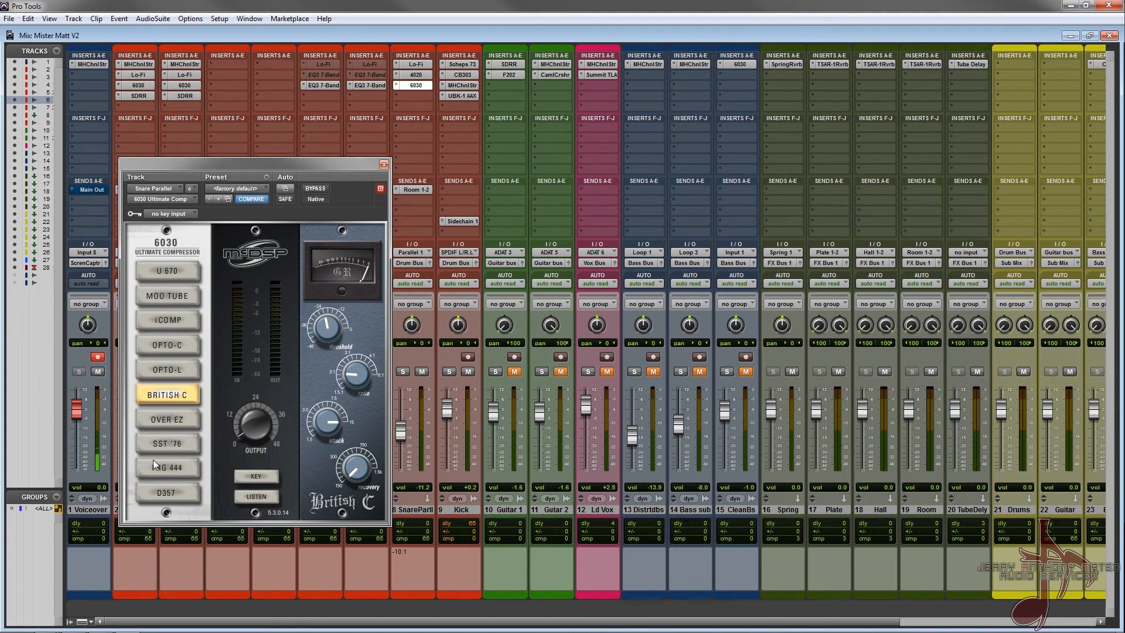
left_click(417, 84)
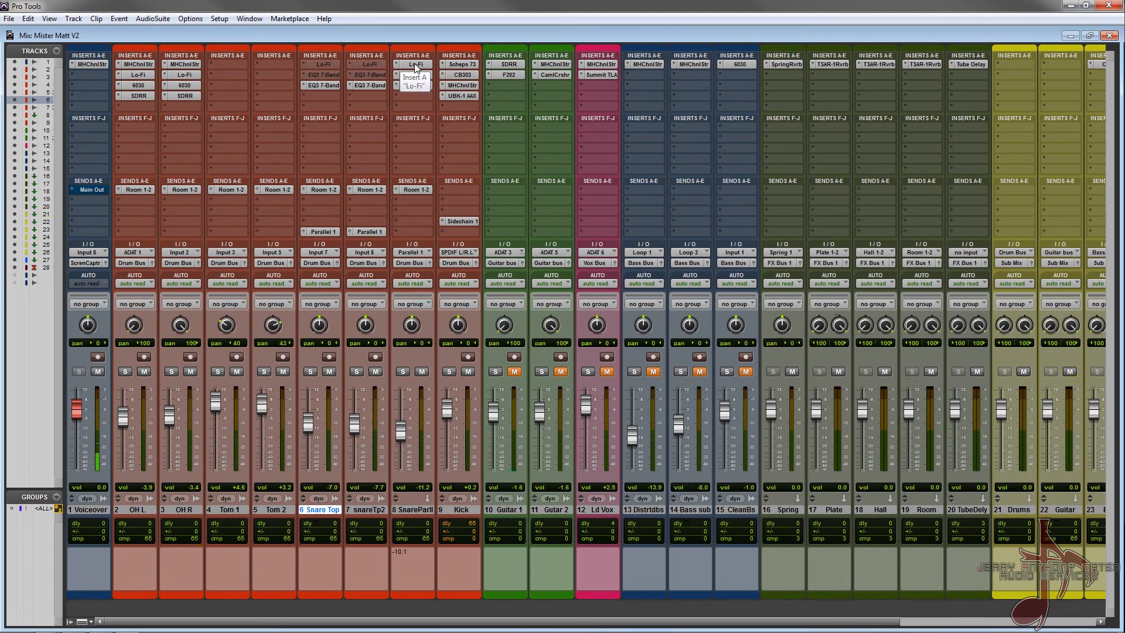
left_click(323, 65)
left_click(327, 64)
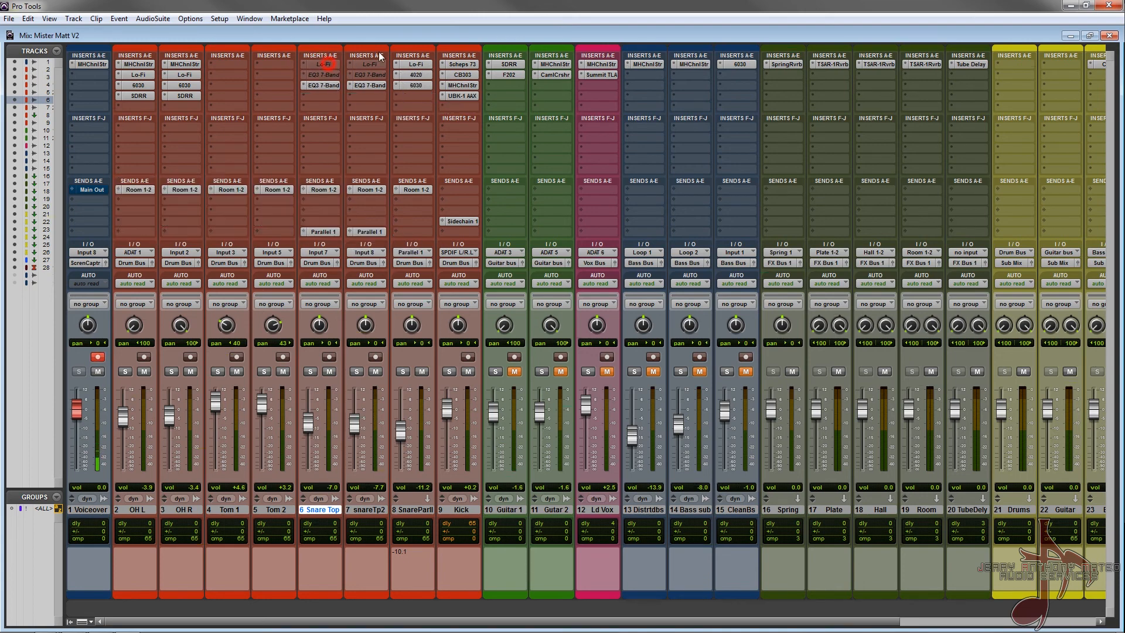